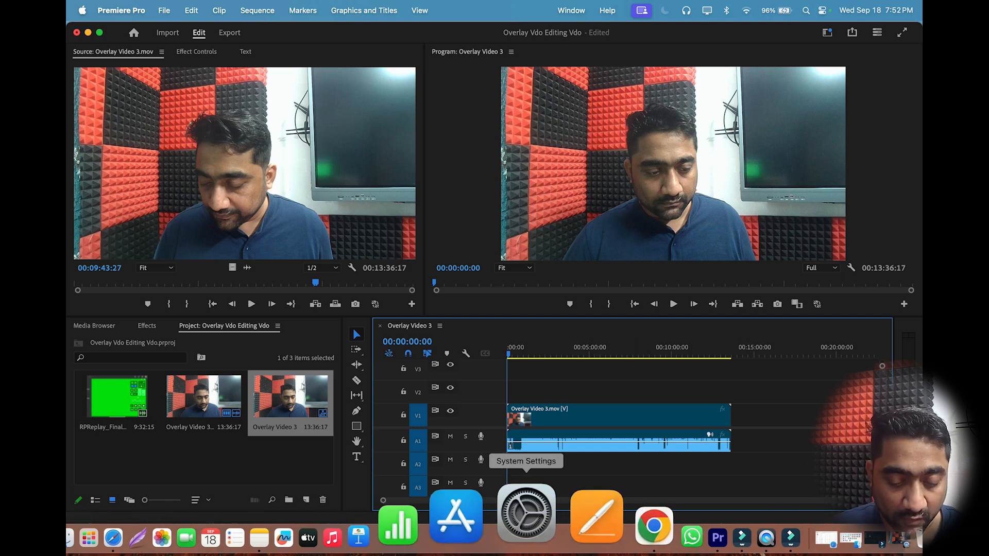
- Shift the Overlay Video 3.mov clip about 34 seconds later on the sequence timeline
drag(875, 501, 801, 500)
drag(818, 449, 681, 412)
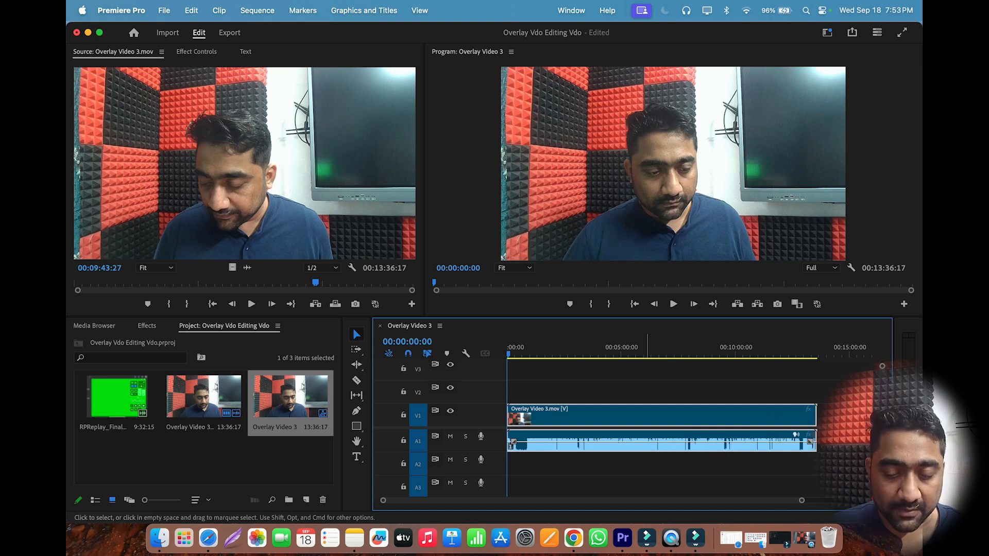
drag(658, 440, 671, 441)
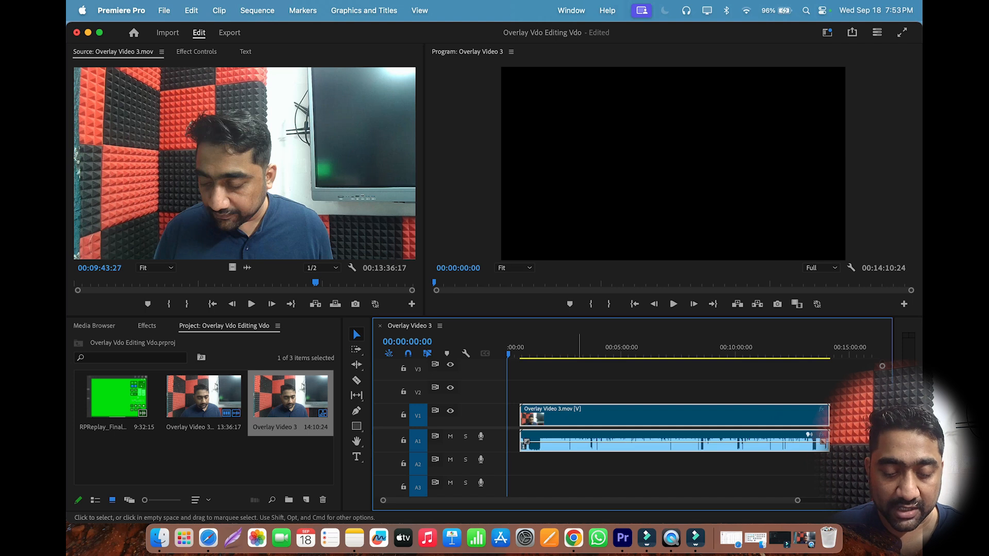
- Place the RPReplay_Final1726660222.MP4 recording on track V3, aligned with the start of the Overlay Video 3.mov clip
drag(117, 396, 523, 367)
key(Escape)
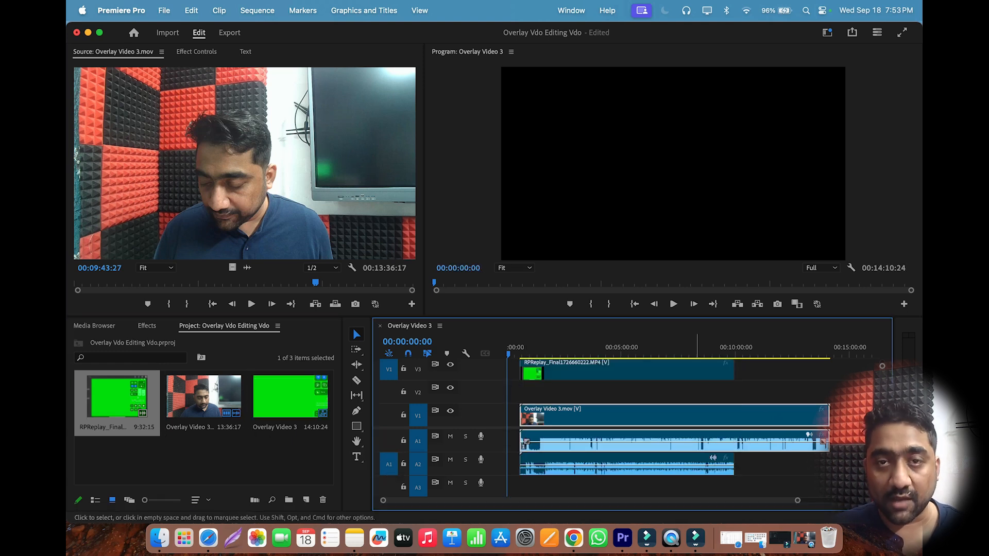
scroll(670, 391, up, 2)
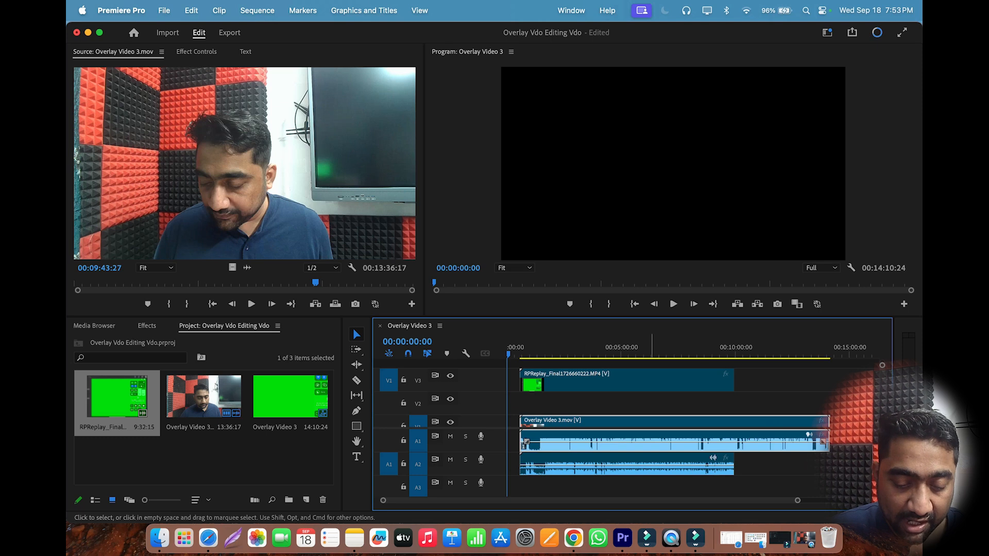
- Check the V3 overlay against the camera footage by moving the playhead to 00:04:04:00 and sliding the overlay aside and back
click(618, 348)
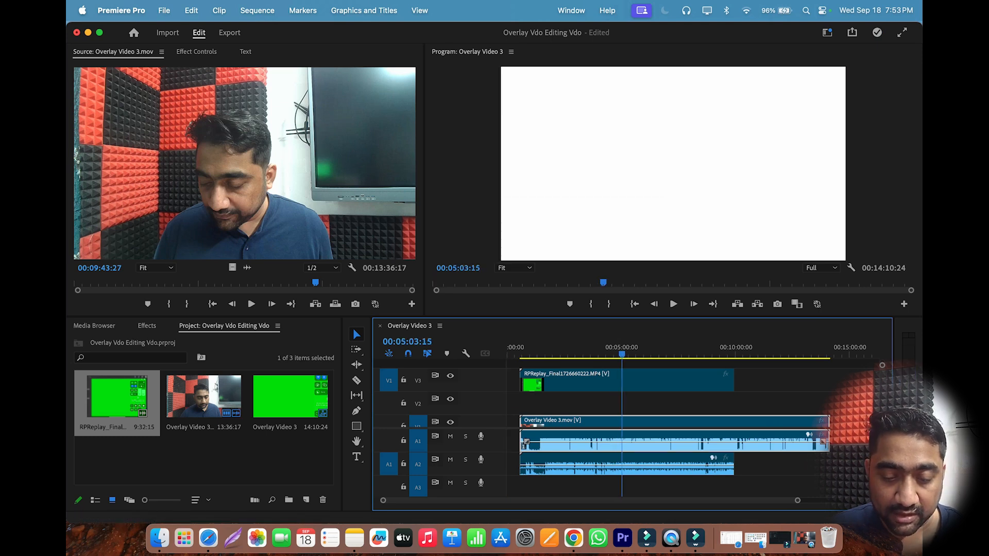
click(599, 348)
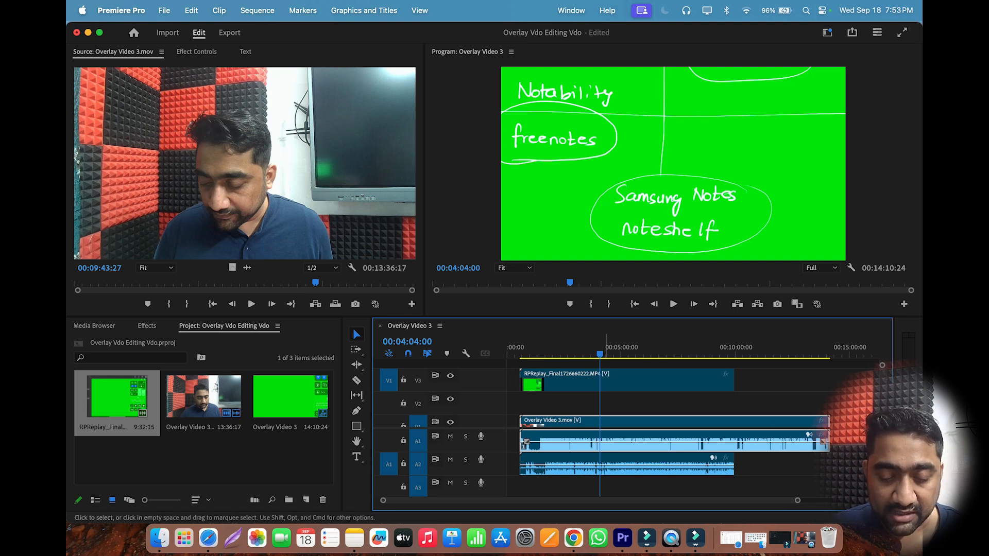
drag(549, 381, 645, 381)
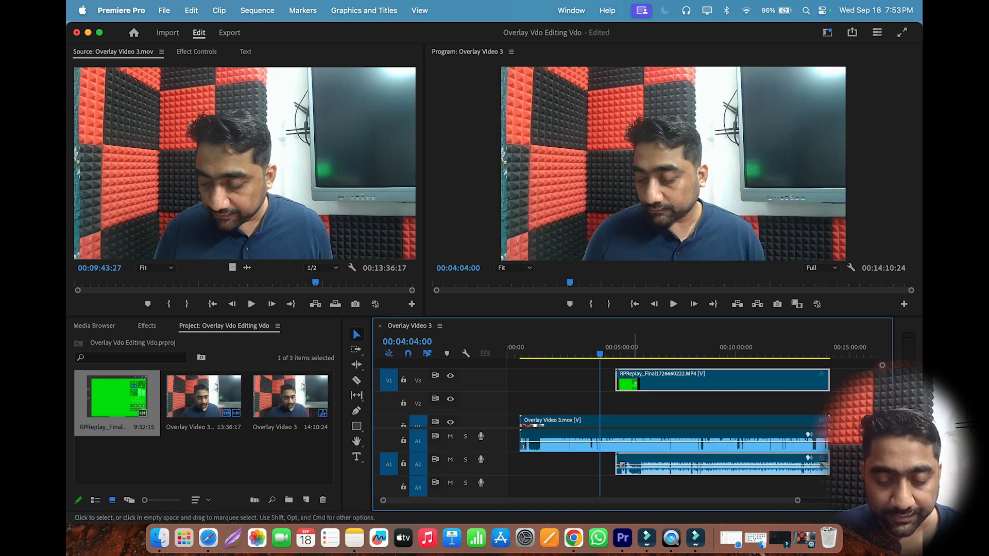
drag(680, 381, 589, 381)
- Go to 00:02:34:22 and apply Scale to Frame Size to the green-screen recording on V3
click(565, 347)
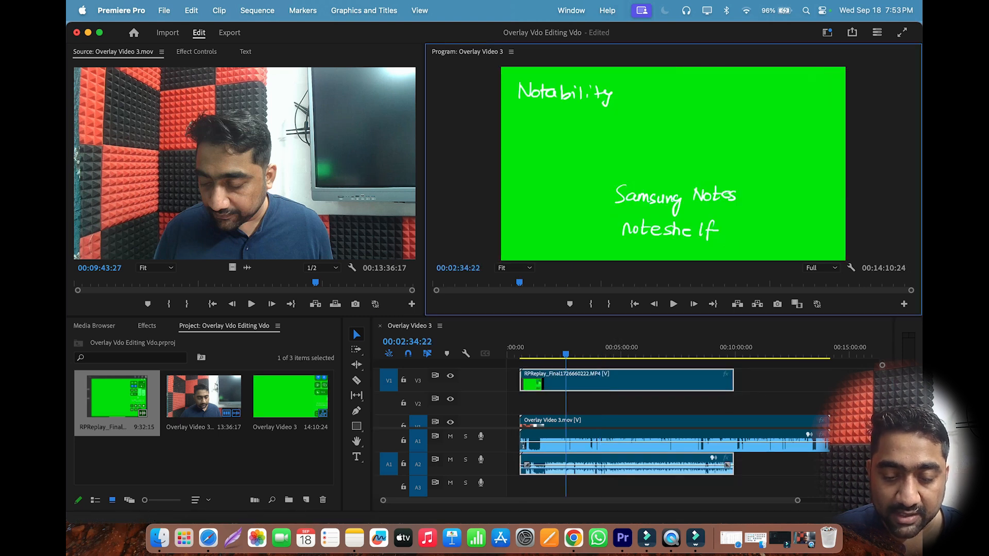
right_click(633, 383)
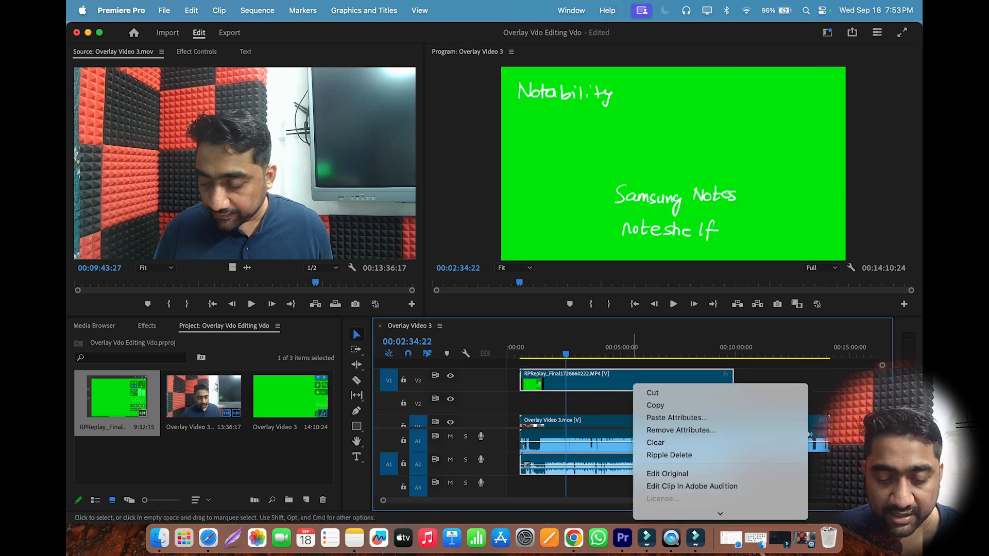
scroll(676, 430, down, 5)
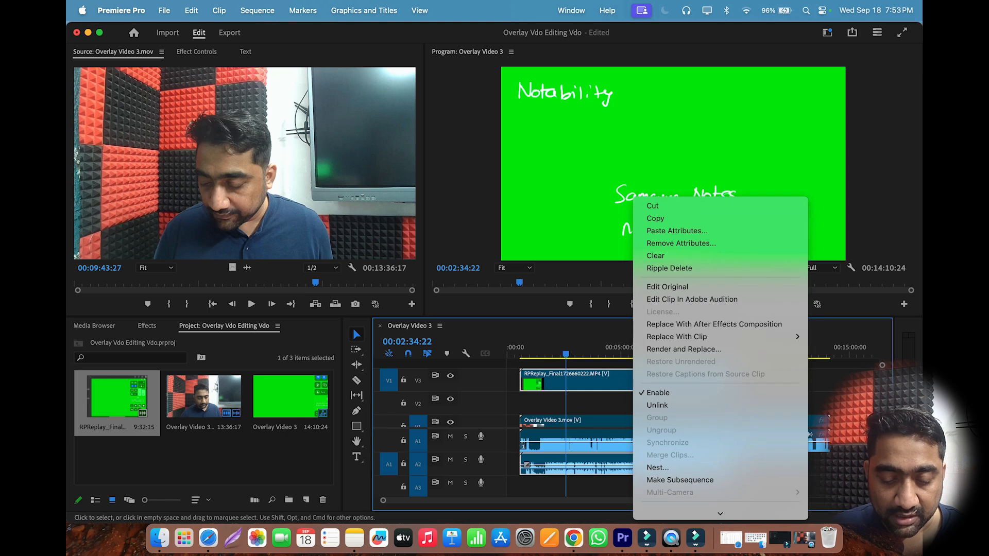
scroll(680, 453, down, 10)
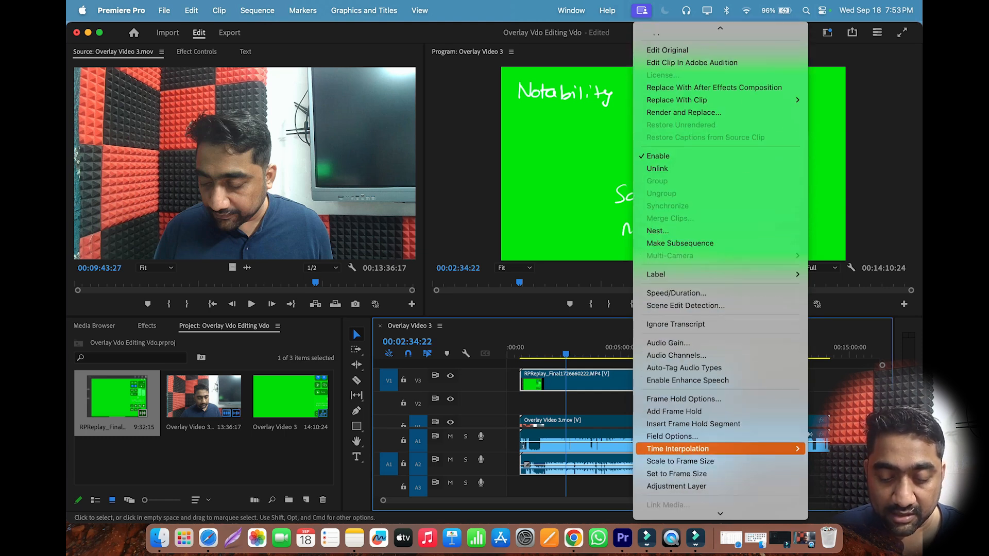
click(680, 461)
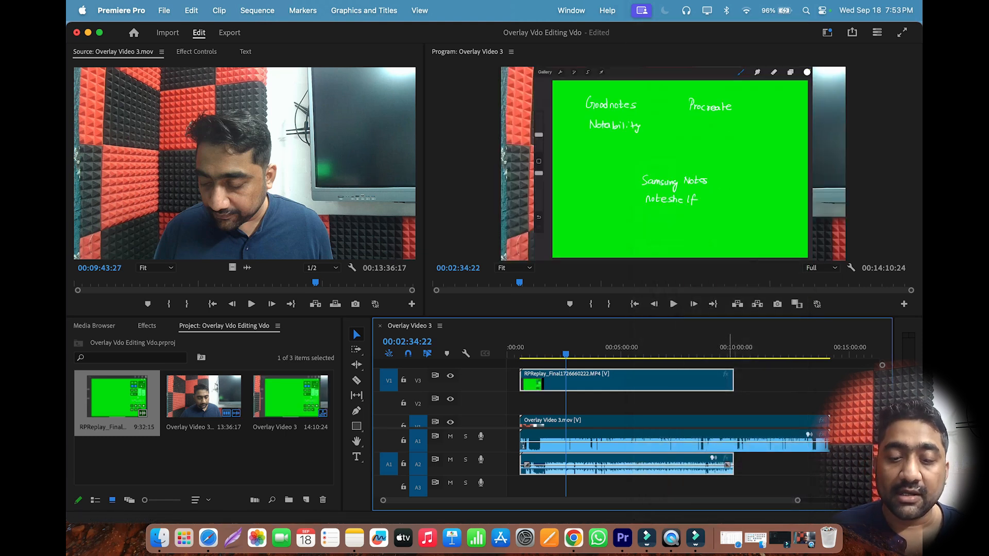
- Match the current frame of the overlay recording in the source monitor and widen the program monitor
click(673, 165)
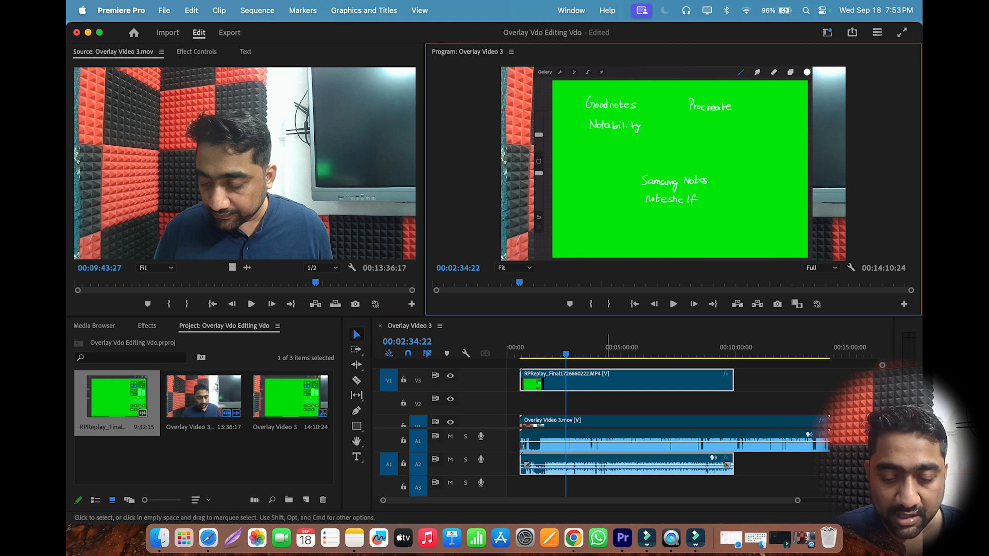
key(f)
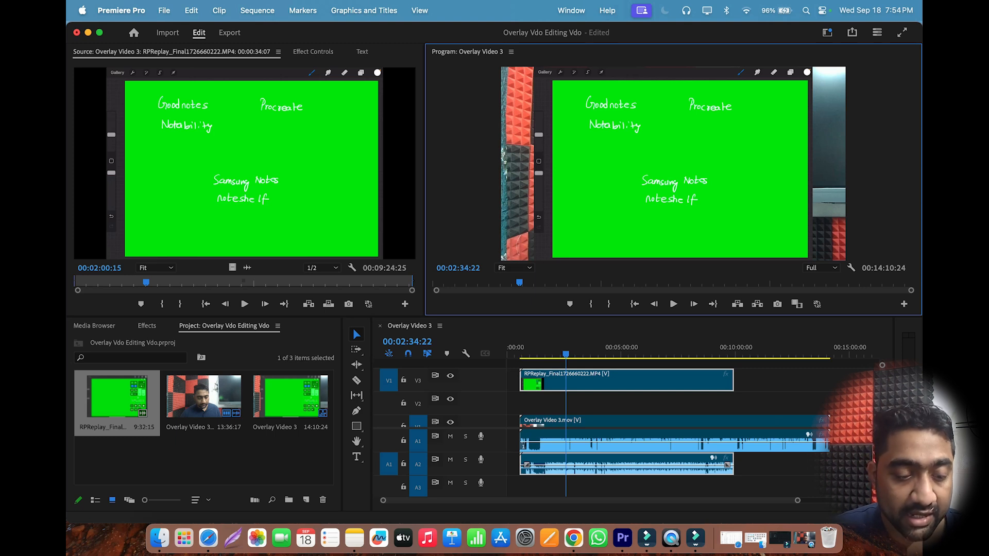
key(shift+2)
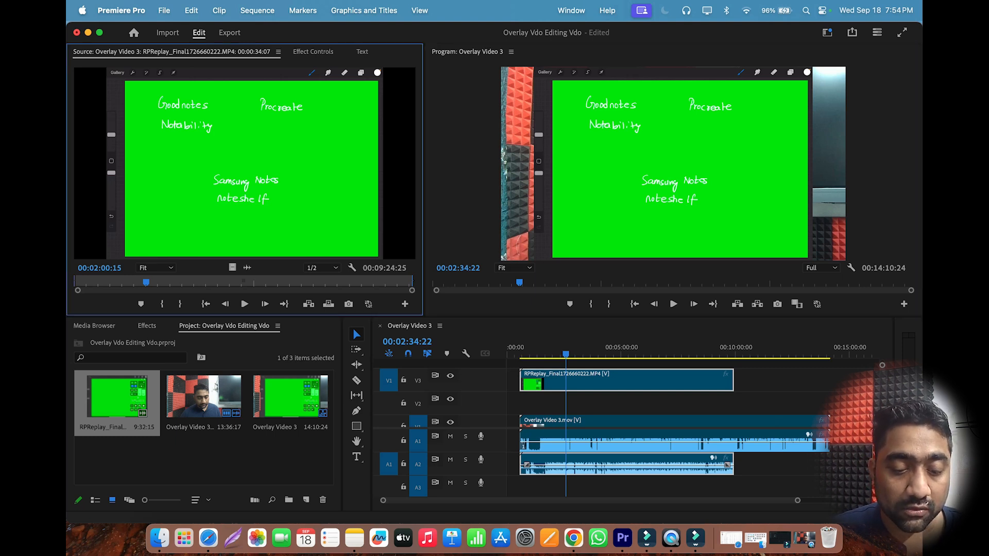
drag(427, 180, 272, 181)
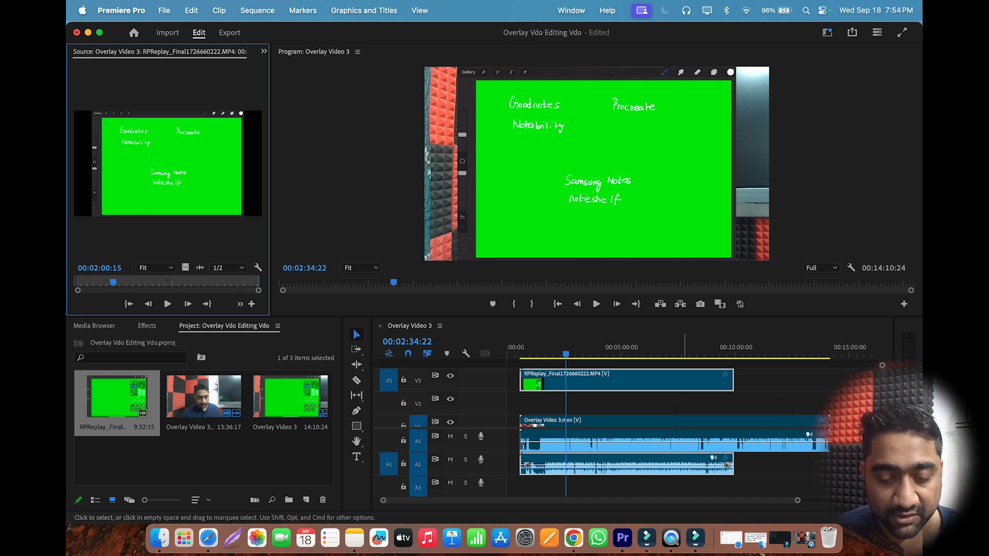
- Synchronize the V3 recording and the Overlay Video 3.mov clip using audio track channel 1
scroll(669, 464, down, 1)
scroll(670, 453, up, 1)
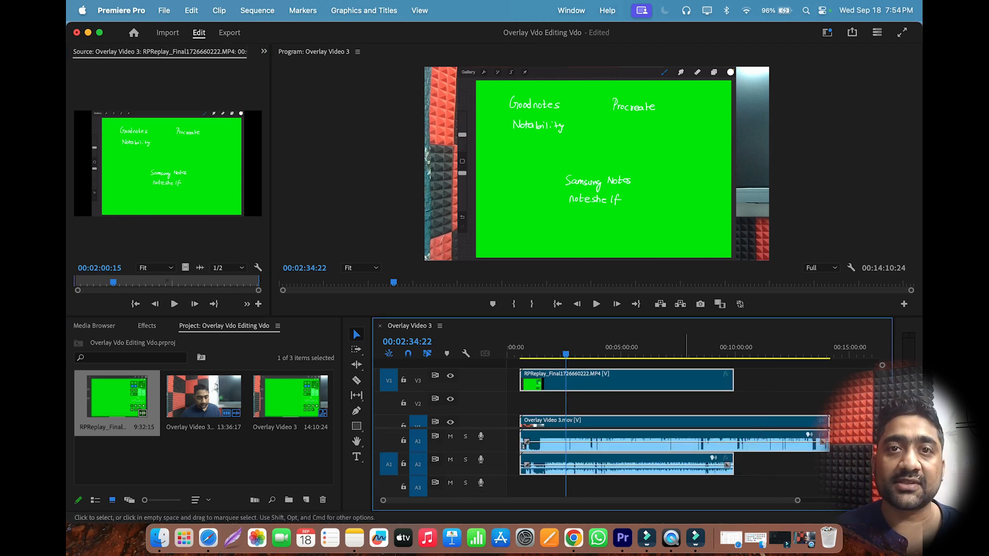
right_click(639, 385)
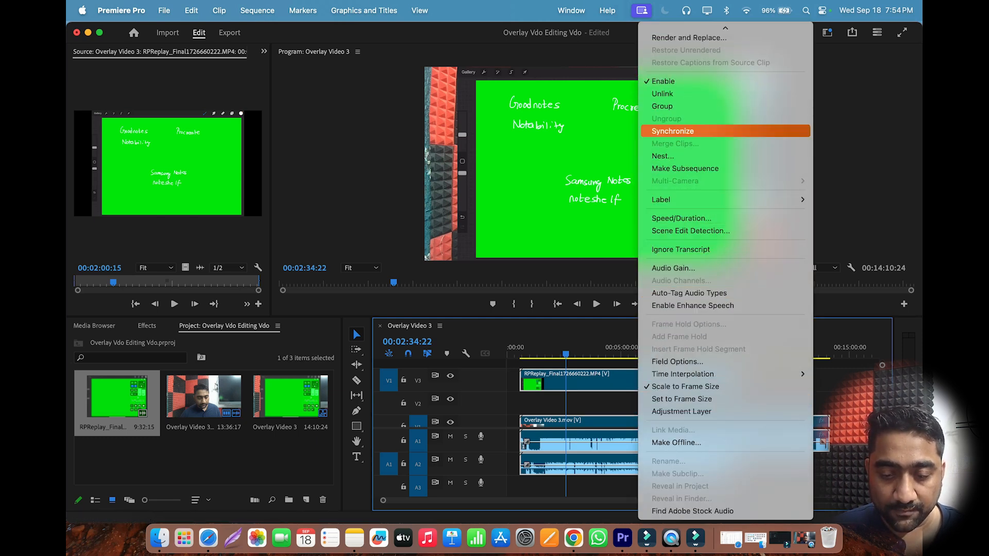
click(673, 130)
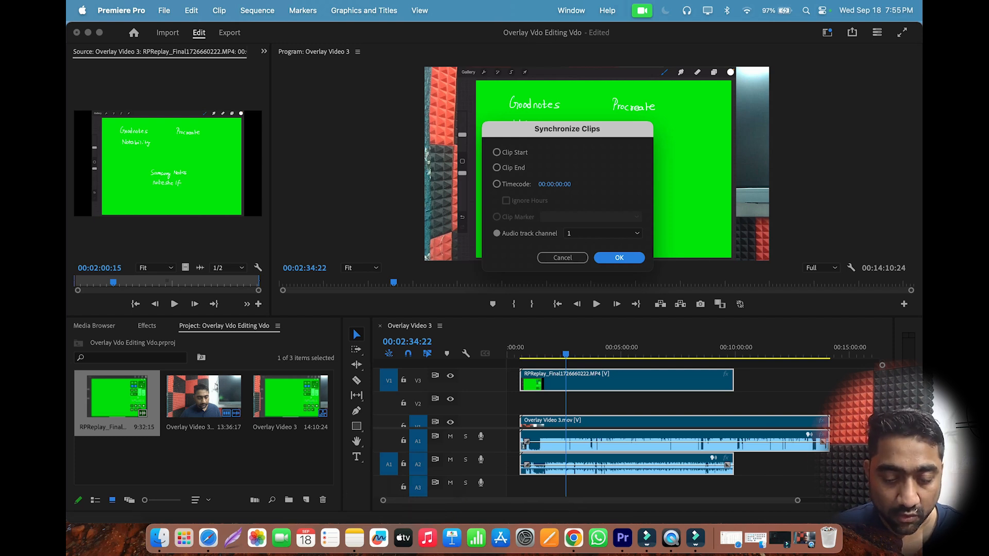
key(Return)
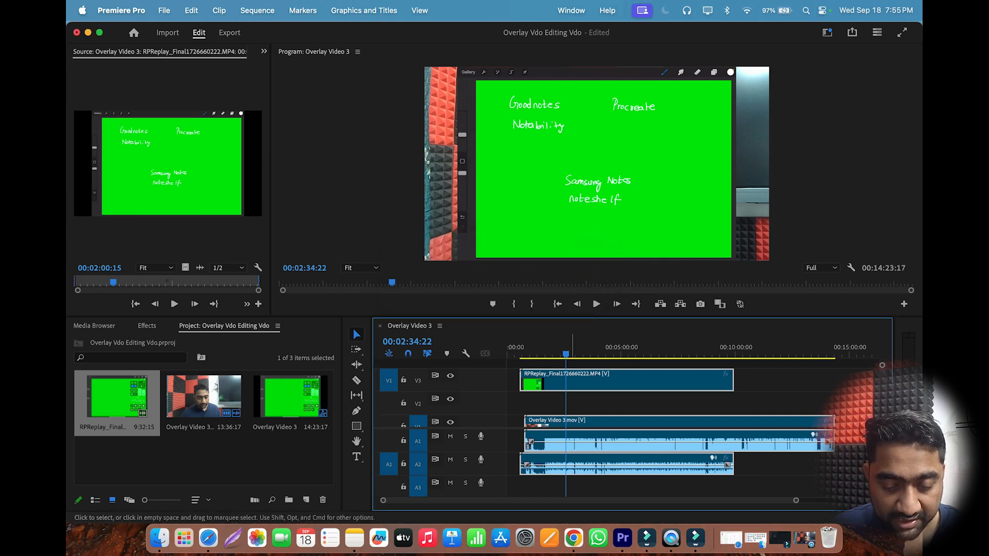
- Move the playhead to 00:01:53:02 and compare the clip positions with and without the synchronization
scroll(618, 396, down, 1)
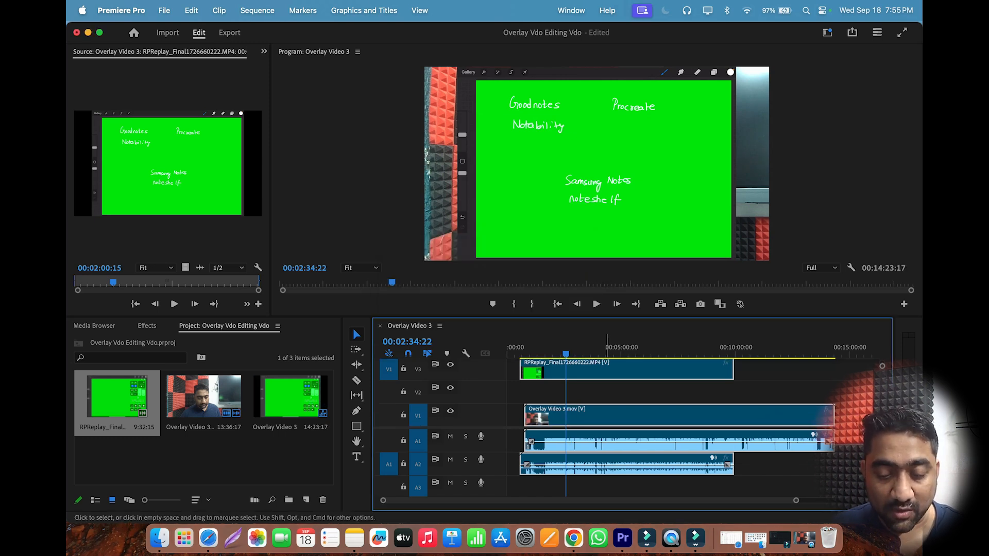
click(549, 350)
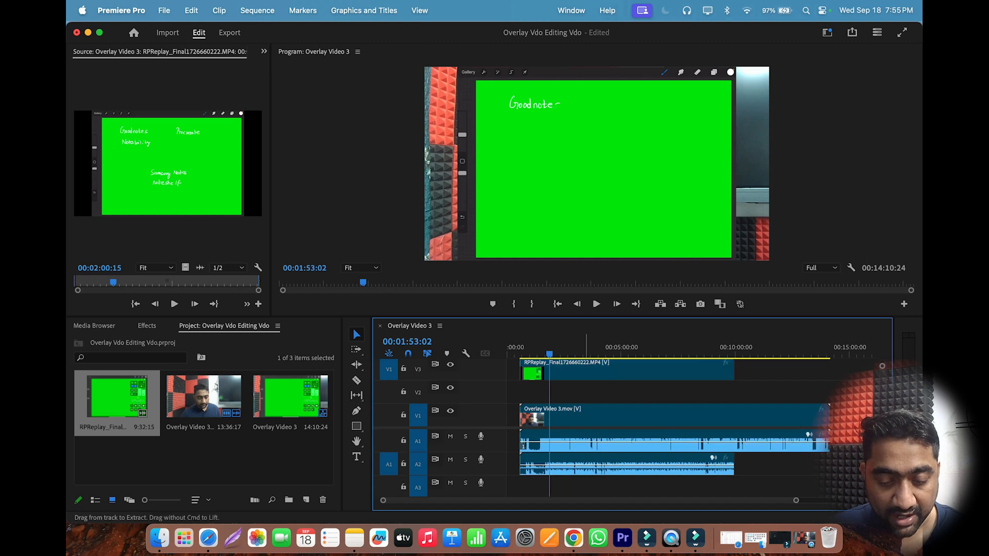
key(super+z)
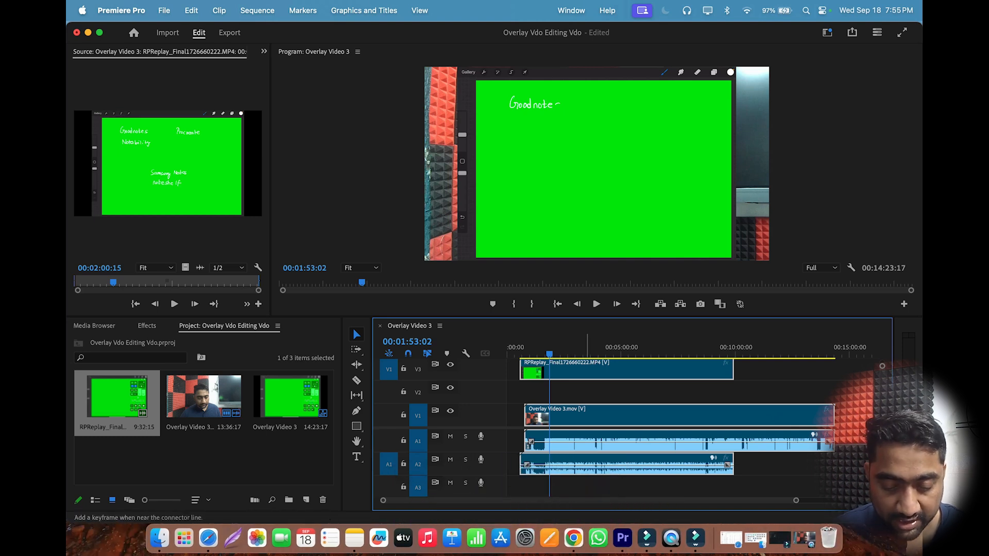
- Examine the A1 and A2 audio waveforms up close, from around the playhead back to the start of the clips
drag(797, 500, 796, 500)
key(=)
key(=)
key(=)
key(=)
key(=)
key(=)
key(=)
key(=)
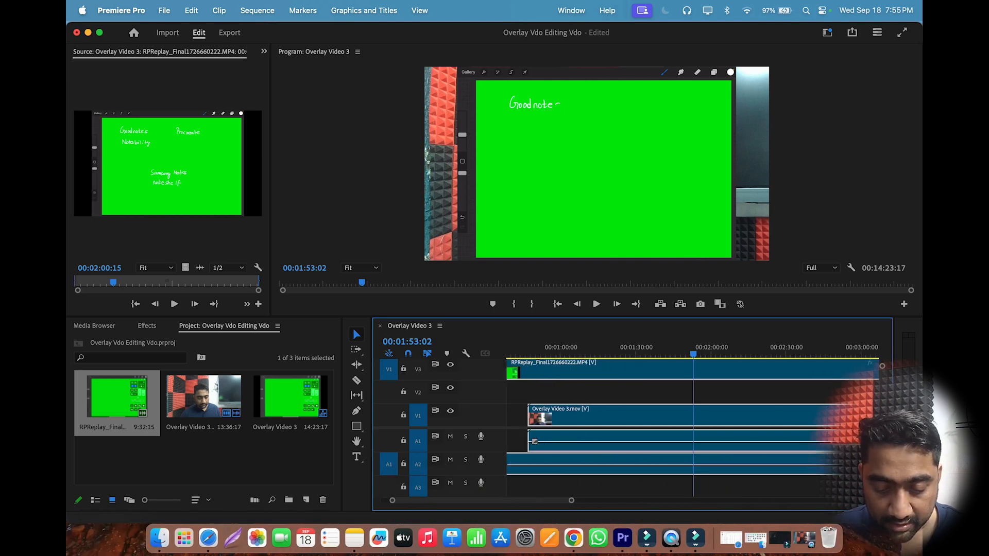
scroll(670, 453, down, 1)
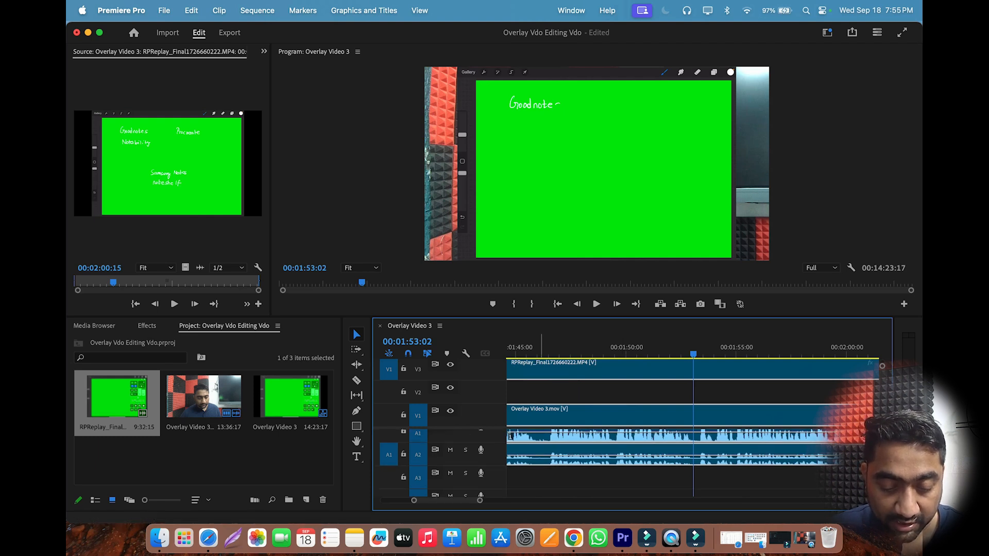
scroll(693, 412, left, 5)
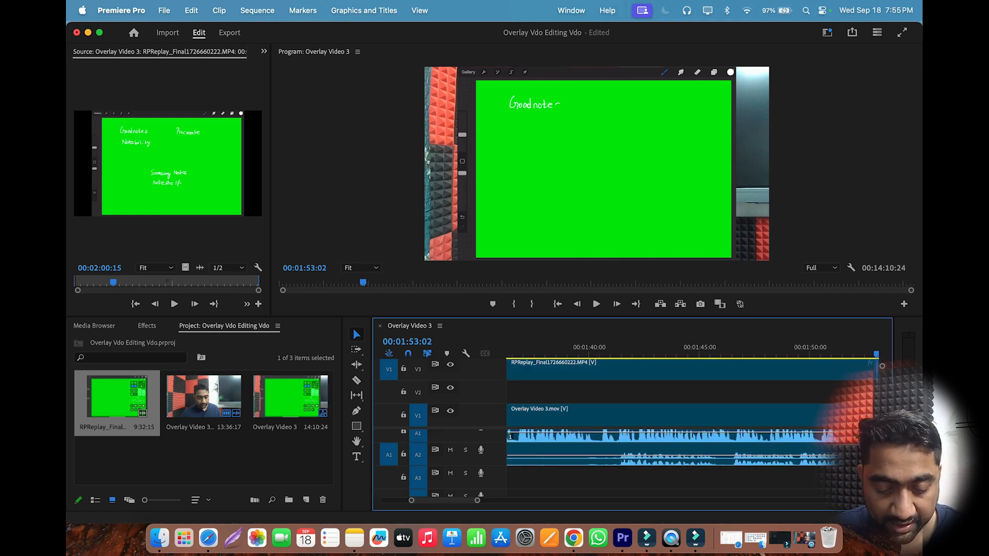
scroll(693, 412, left, 5)
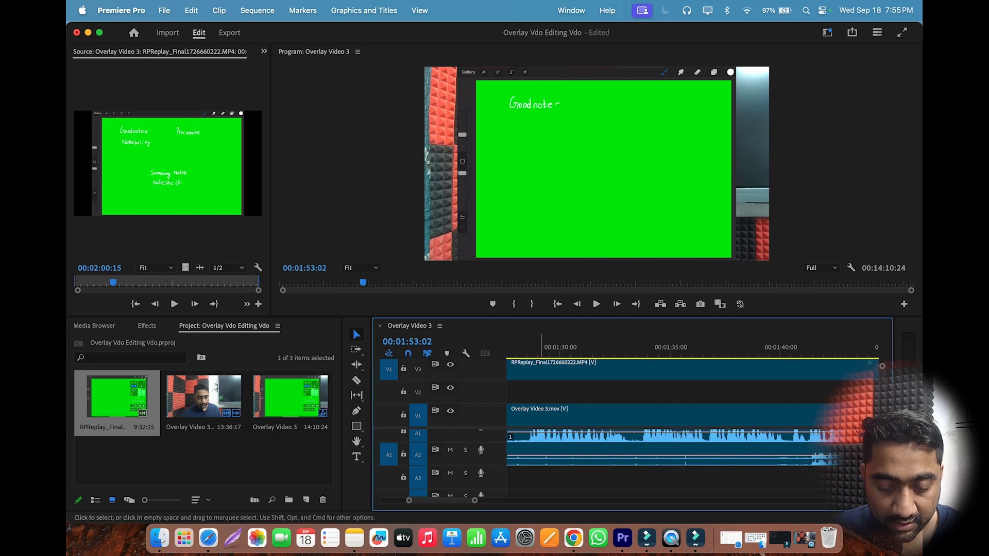
drag(475, 500, 499, 501)
scroll(693, 412, right, 10)
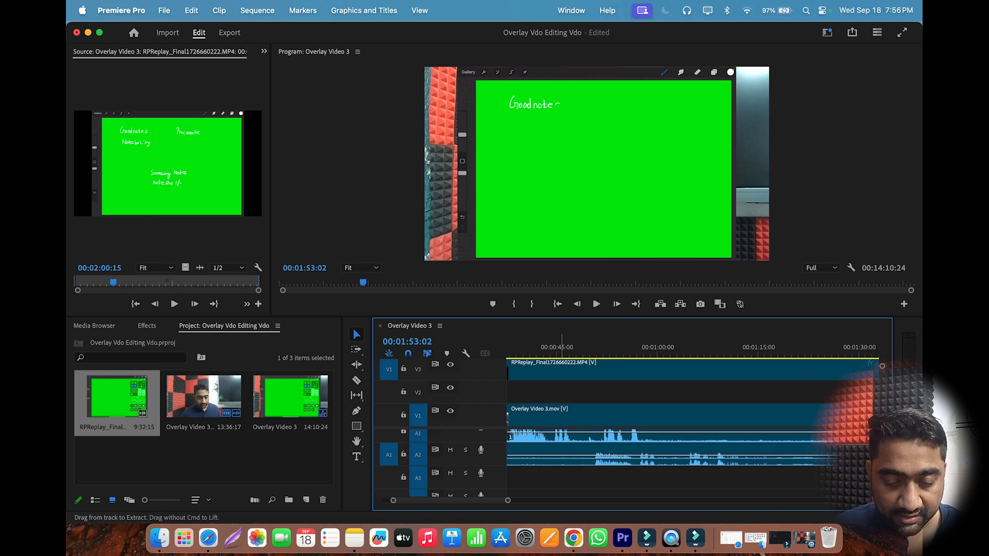
- Shift the Overlay Video 3.mov clip later so its waveform lines up with the recording's waveform on A2
drag(561, 415, 625, 415)
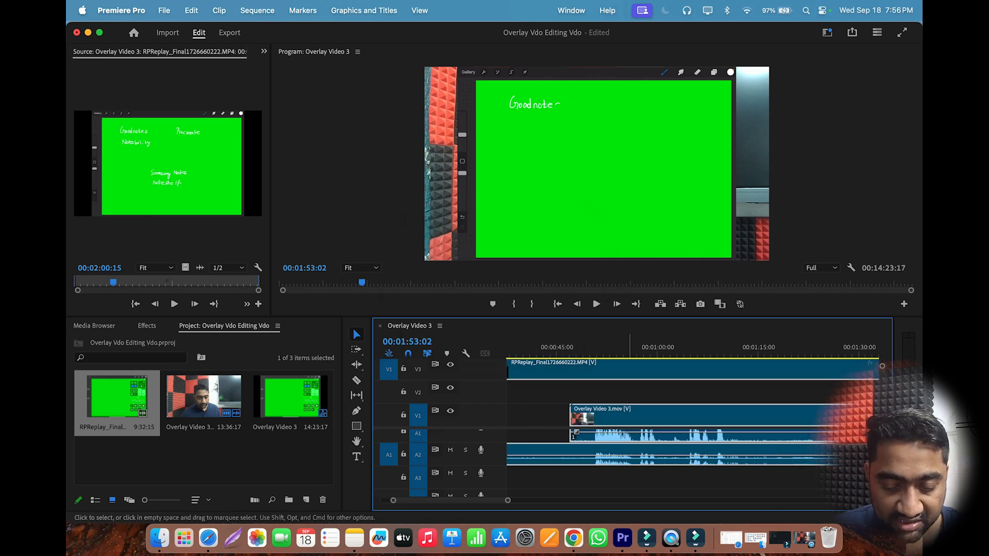
scroll(685, 391, up, 1)
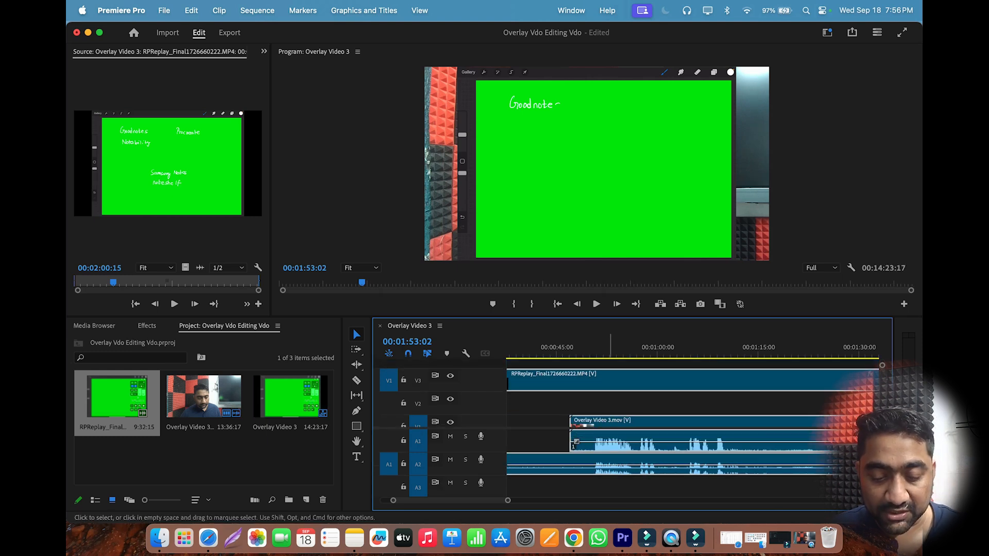
scroll(522, 453, down, 1)
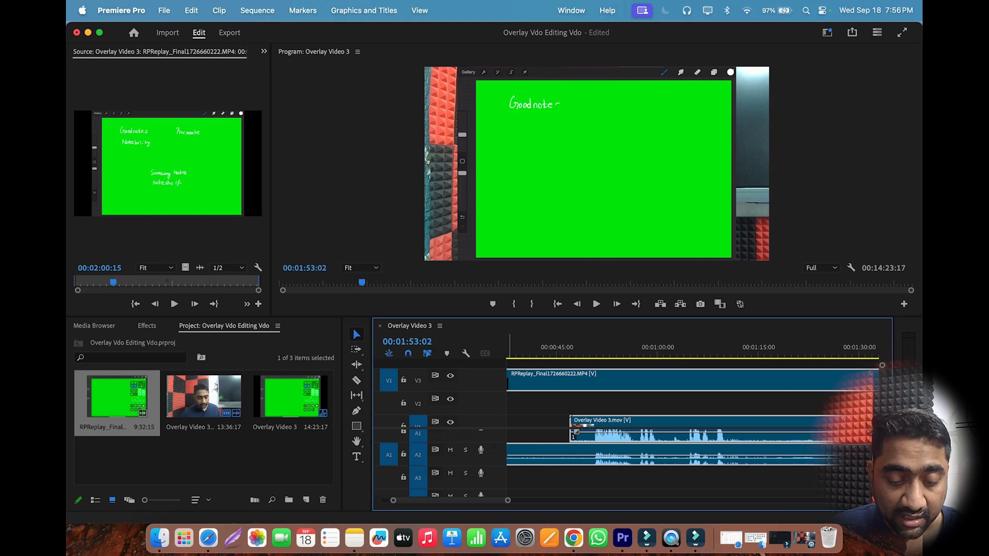
- Mute audio track A2, unmute A3, and play the sequence from the start of the Overlay Video 3.mov clip
scroll(669, 454, up, 2)
click(450, 459)
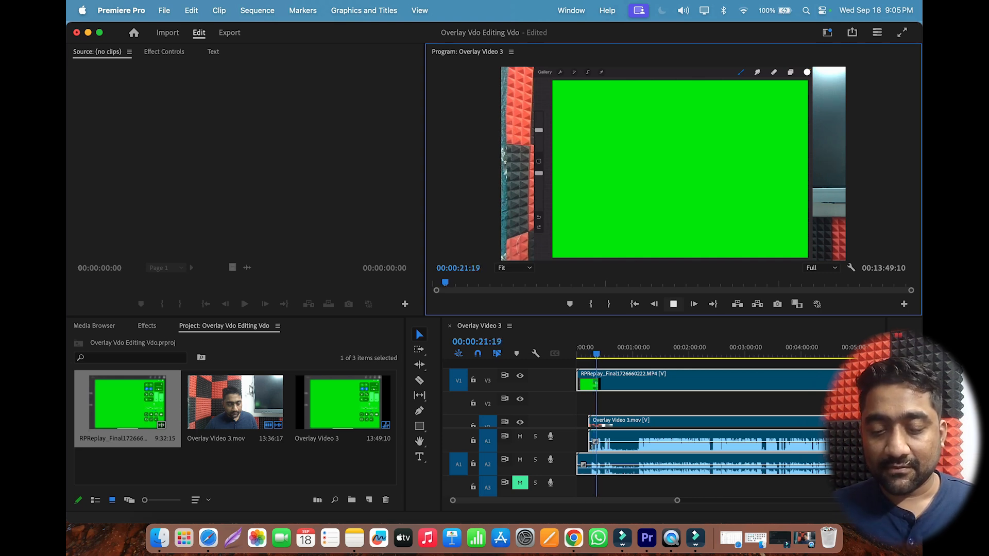
key(space)
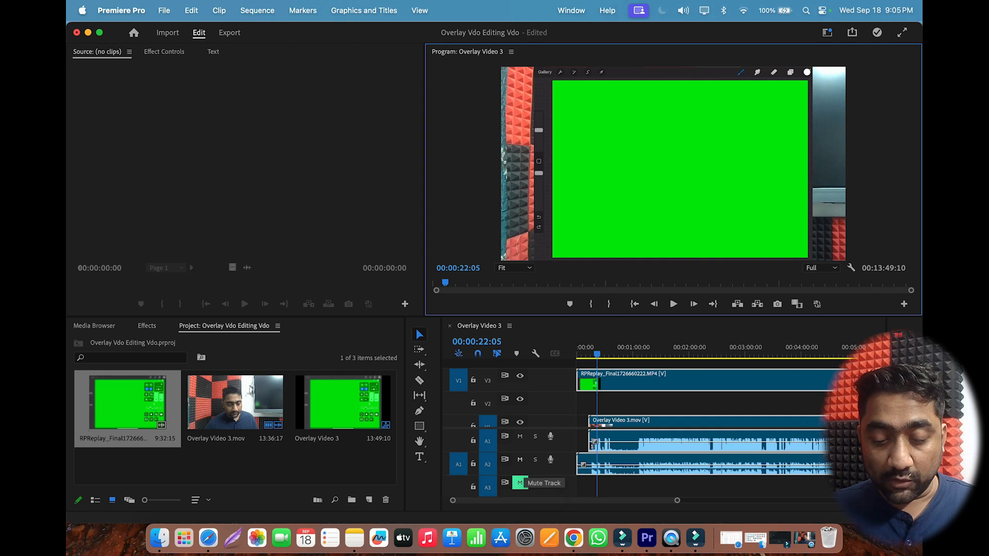
click(520, 482)
click(519, 459)
key(Up)
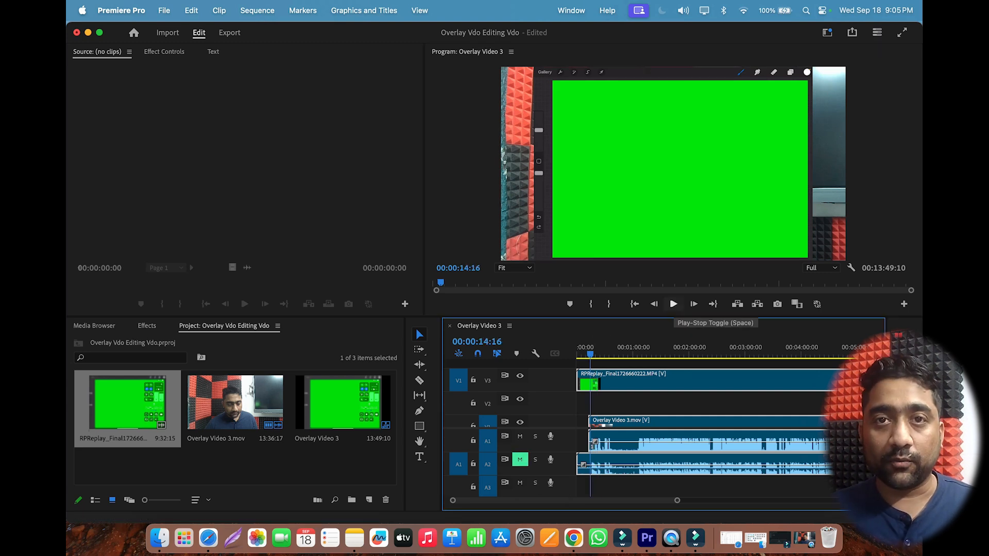
click(673, 304)
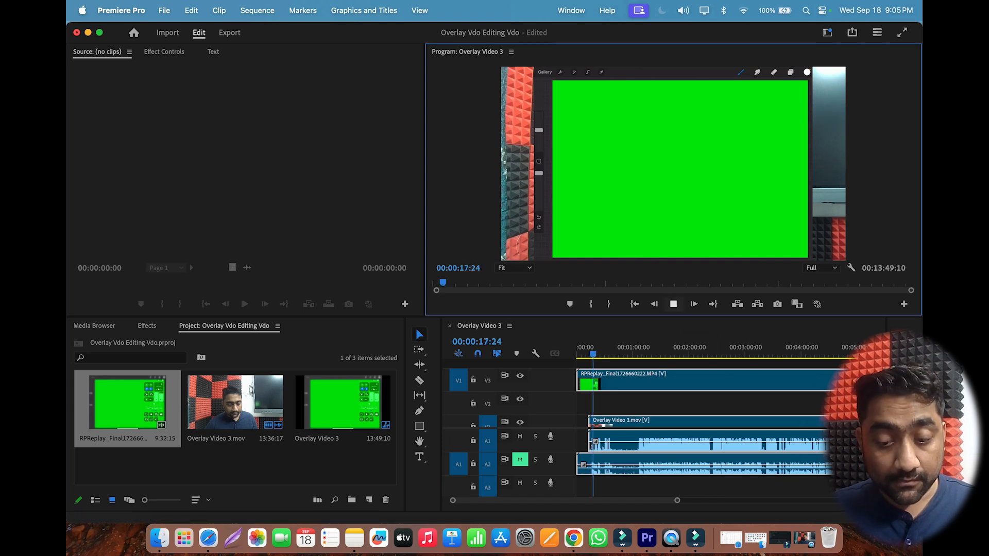
- Stop playback, return the playhead to 00:00:15:22, and resize the panels to give the program preview and timeline tracks more room
key(space)
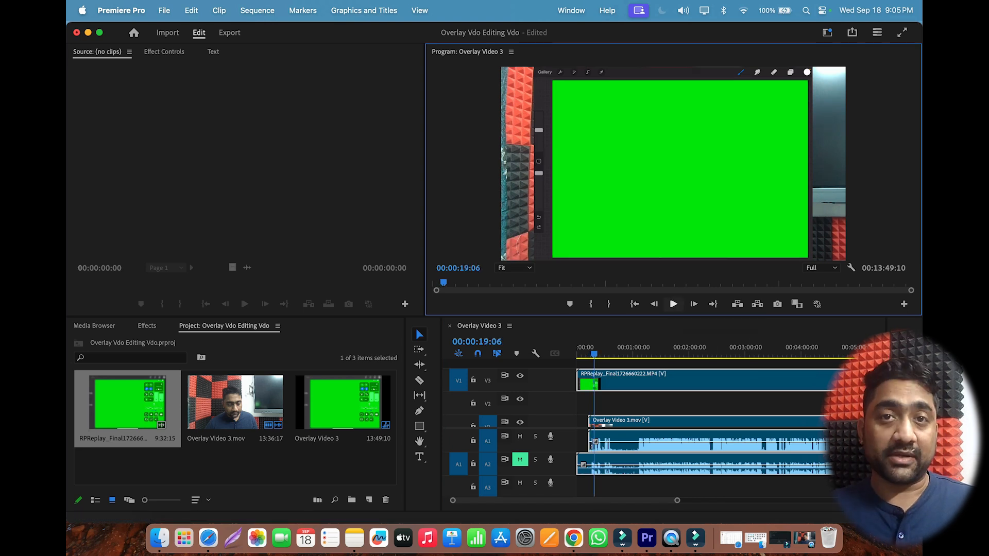
key(shift+Left)
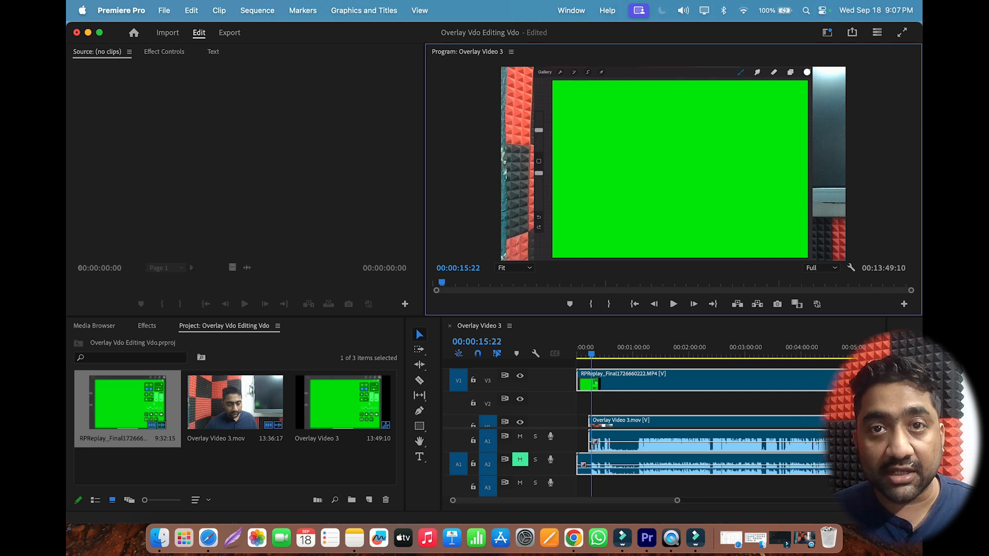
drag(416, 321, 416, 361)
drag(425, 206, 357, 206)
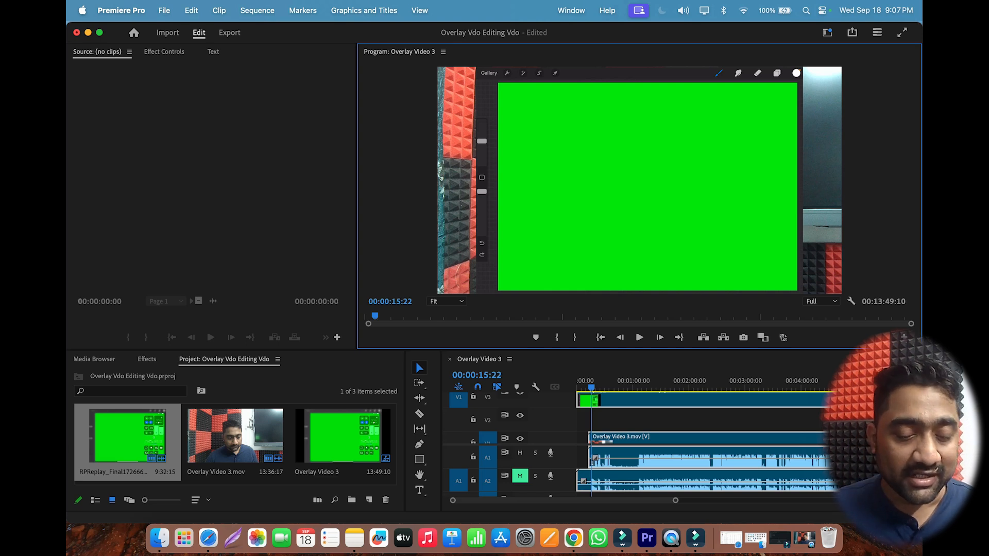
drag(415, 350, 416, 333)
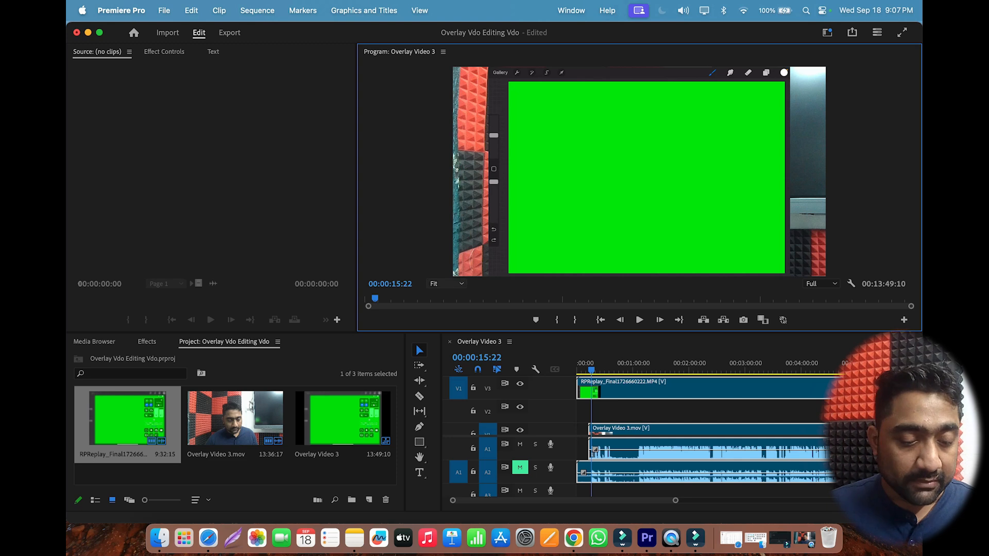
drag(416, 333, 416, 291)
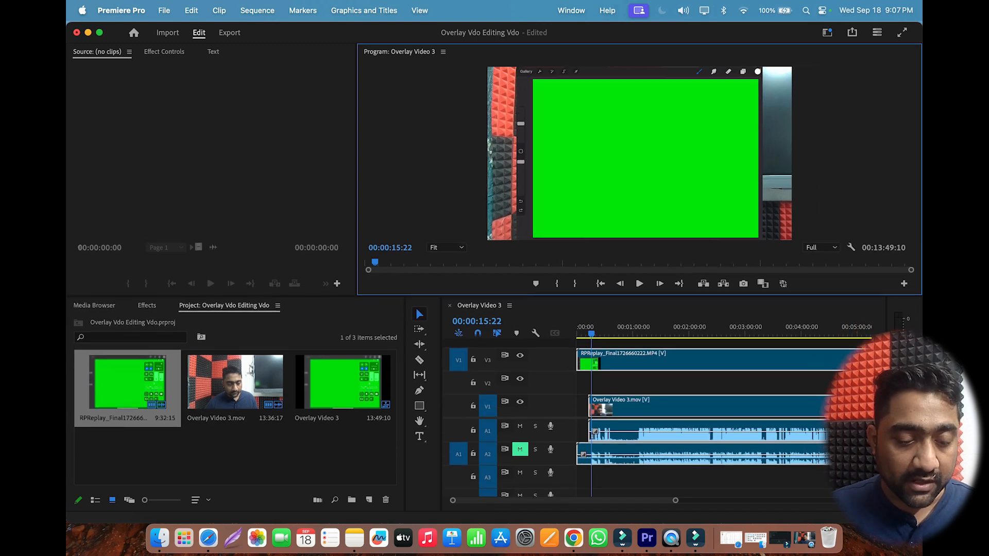
- Search the effects for "crop" and apply the Crop effect to the RPReplay_Final1726660222.MP4 clip on V3
key(shift+7)
click(86, 314)
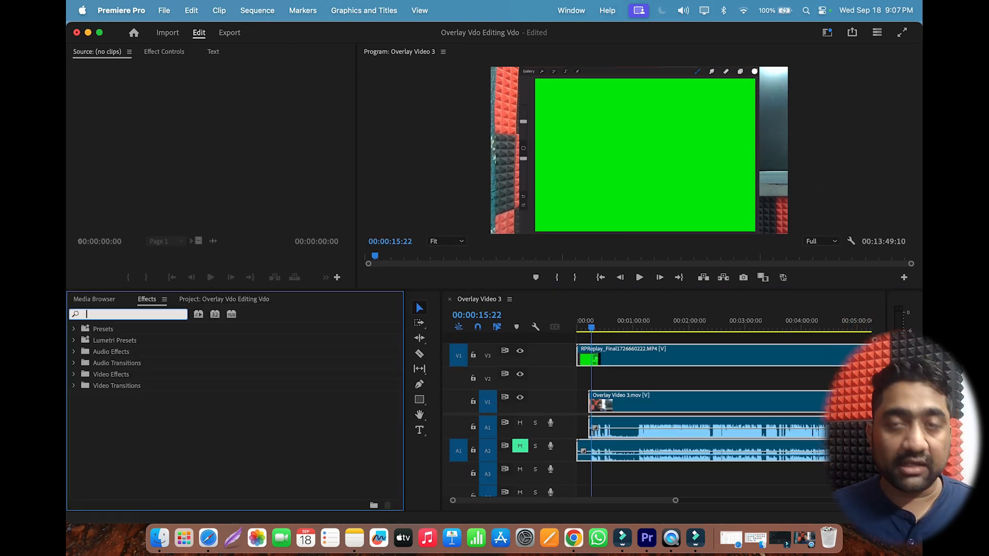
text(crop)
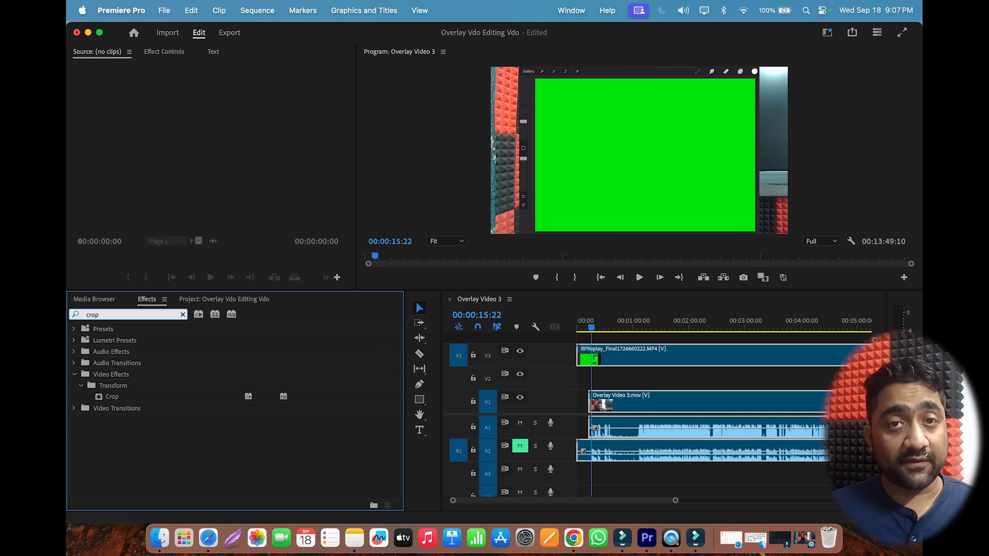
click(112, 397)
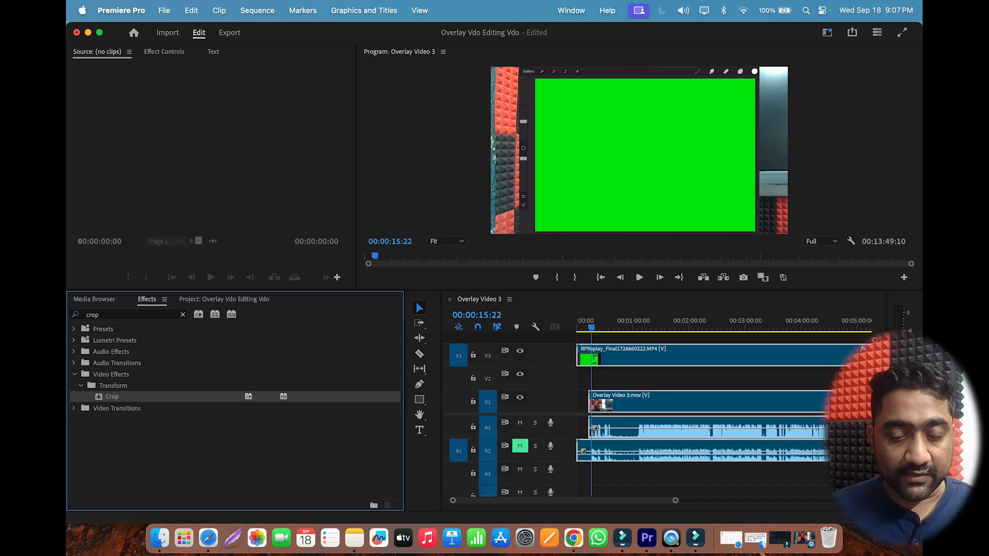
double_click(637, 360)
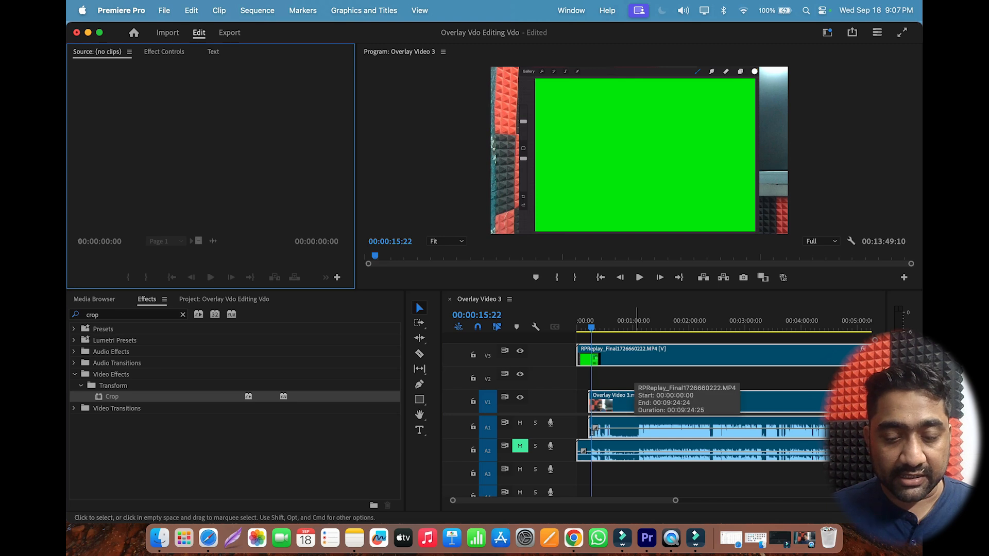
- Select only the green-screen clip on V3 and show its effect settings in a wider panel
click(634, 359)
double_click(634, 359)
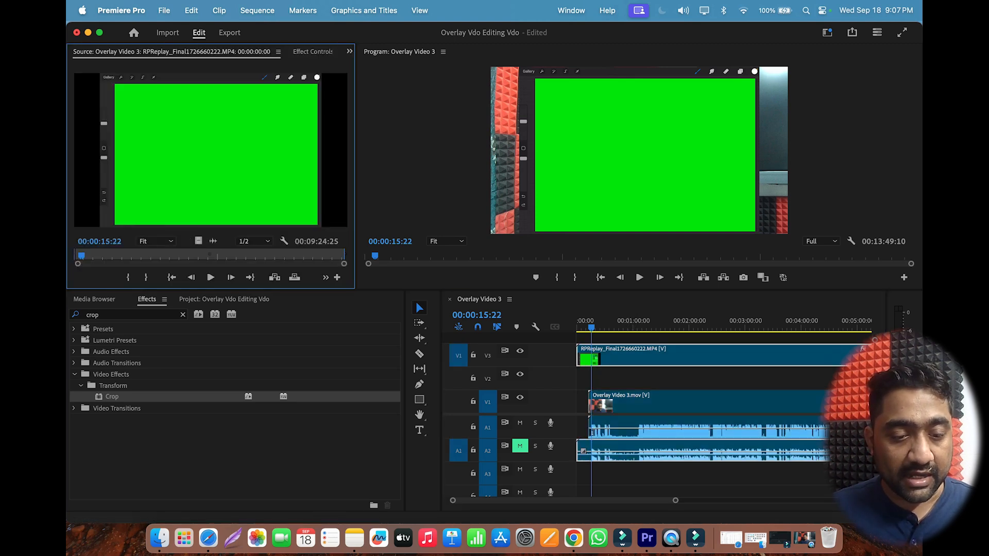
key(shift+5)
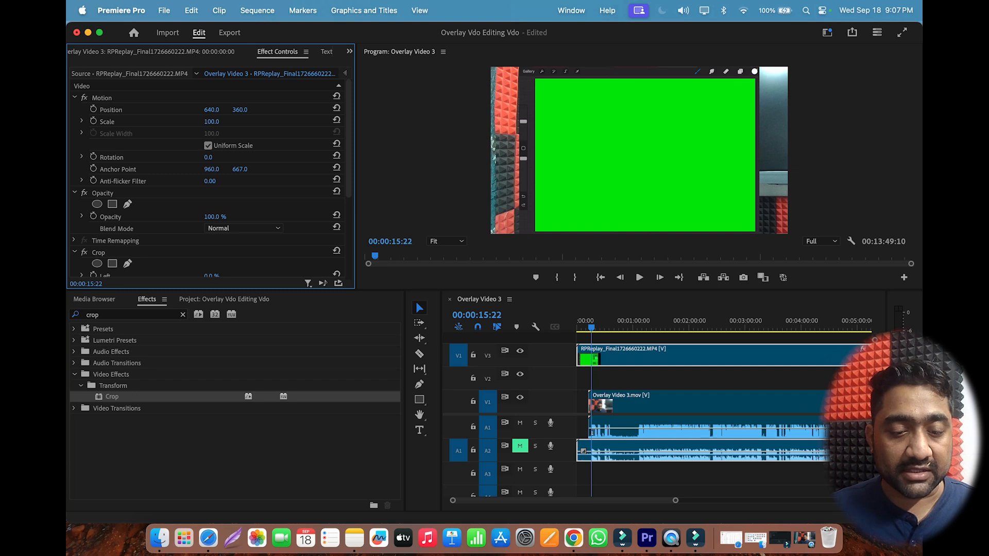
drag(356, 170, 455, 170)
- Crop the tablet interface off the green-screen clip with Left 7%, Top 7% and Right 2%
scroll(263, 178, down, 2)
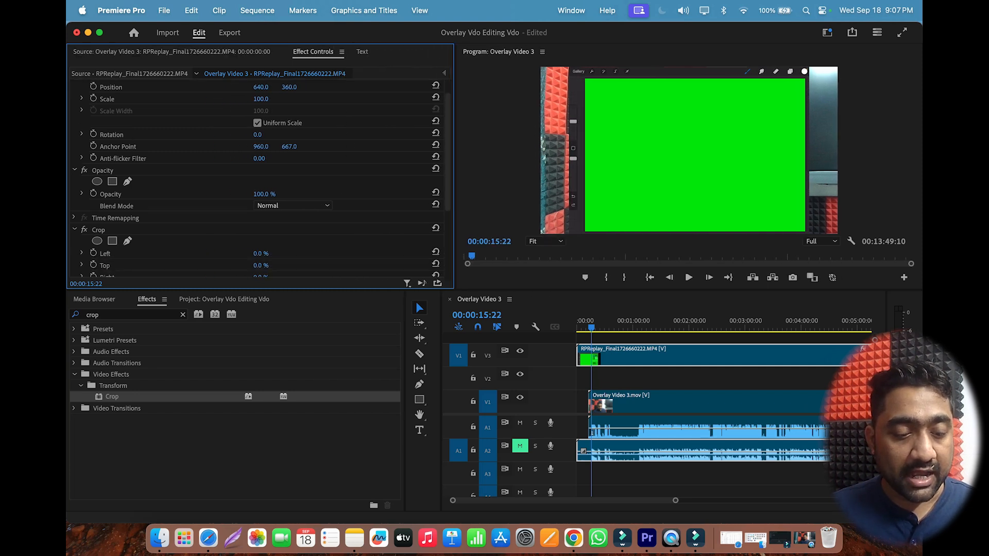
click(99, 230)
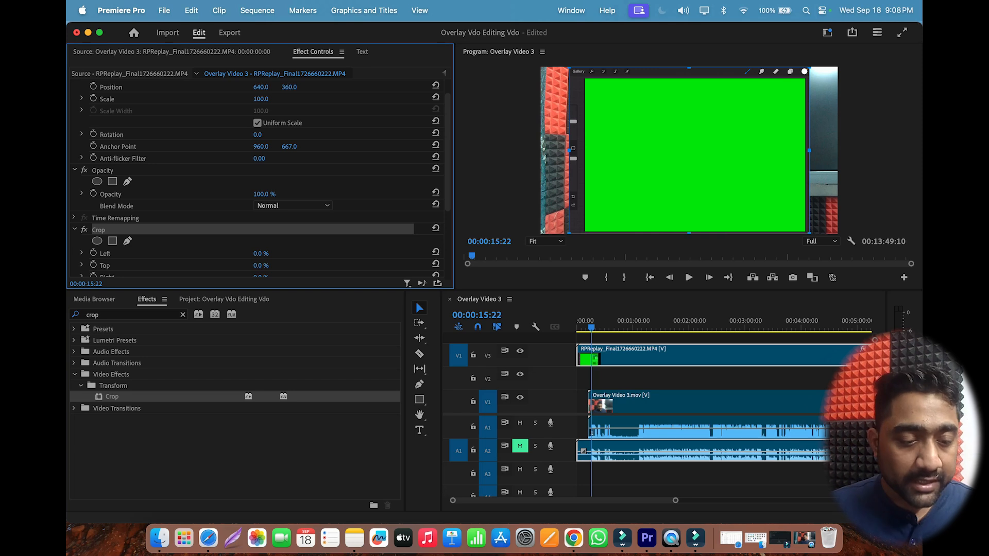
scroll(257, 178, down, 5)
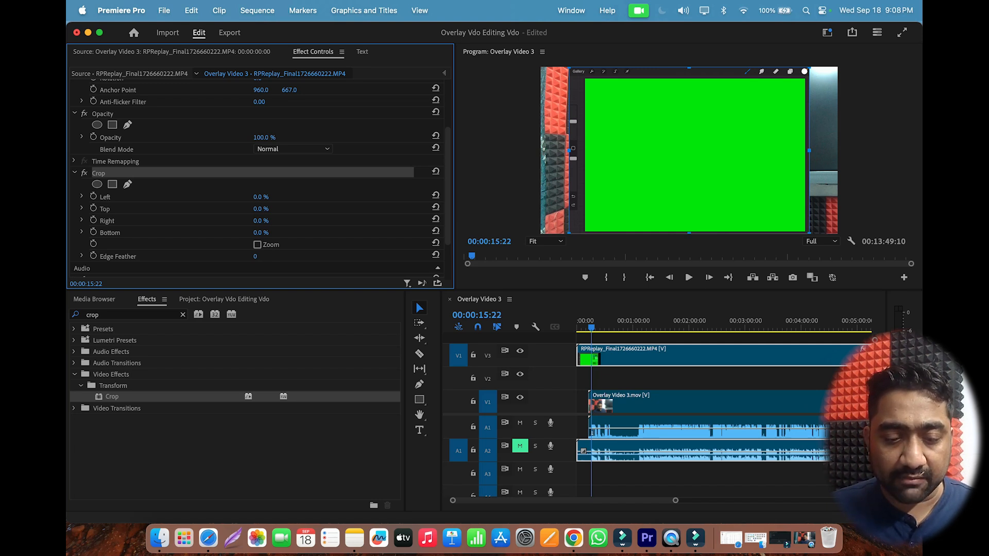
drag(257, 196, 267, 197)
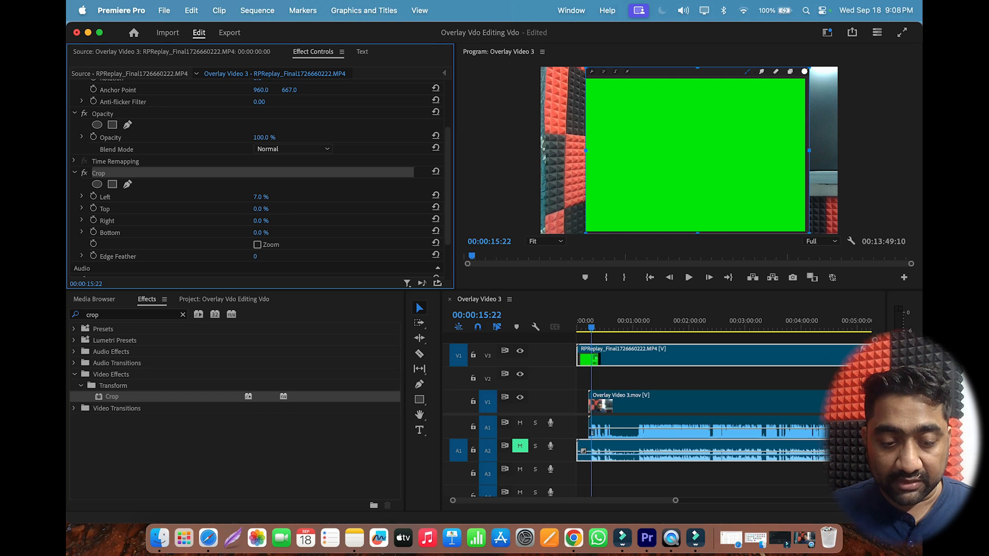
click(175, 208)
mouse_move(260, 209)
mouse_down()
mouse_move(280, 208)
mouse_move(264, 208)
mouse_move(281, 221)
mouse_move(264, 220)
mouse_up()
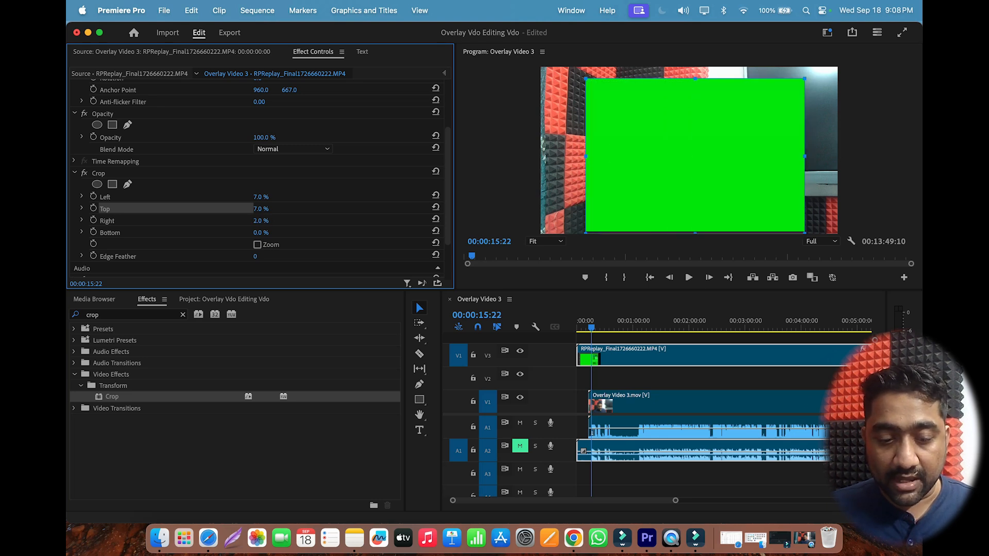
mouse_move(261, 232)
mouse_down()
mouse_move(270, 233)
mouse_move(260, 233)
mouse_up()
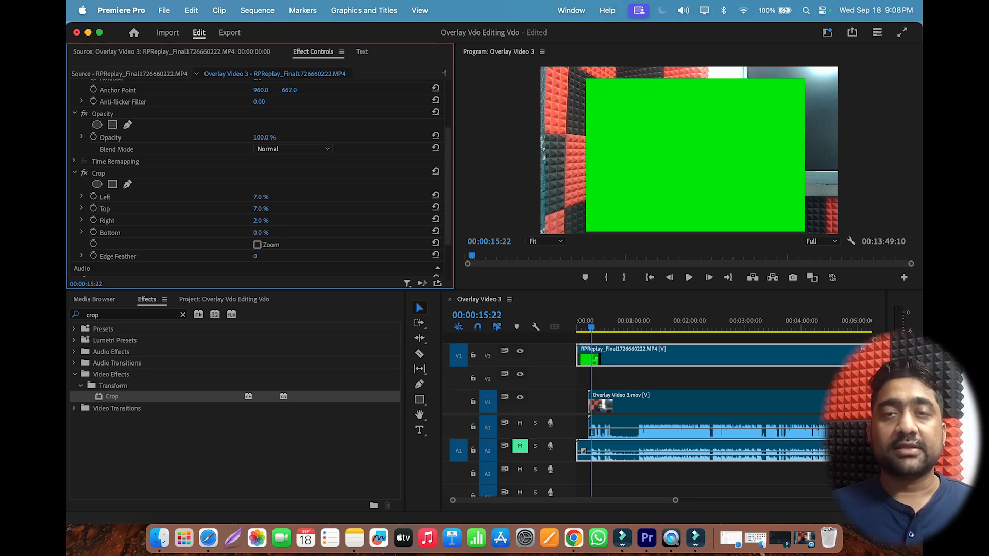
- Scale the green-screen clip to 109 and reposition it over the camera footage at about 618.7, 333.4
scroll(689, 149, down, 1)
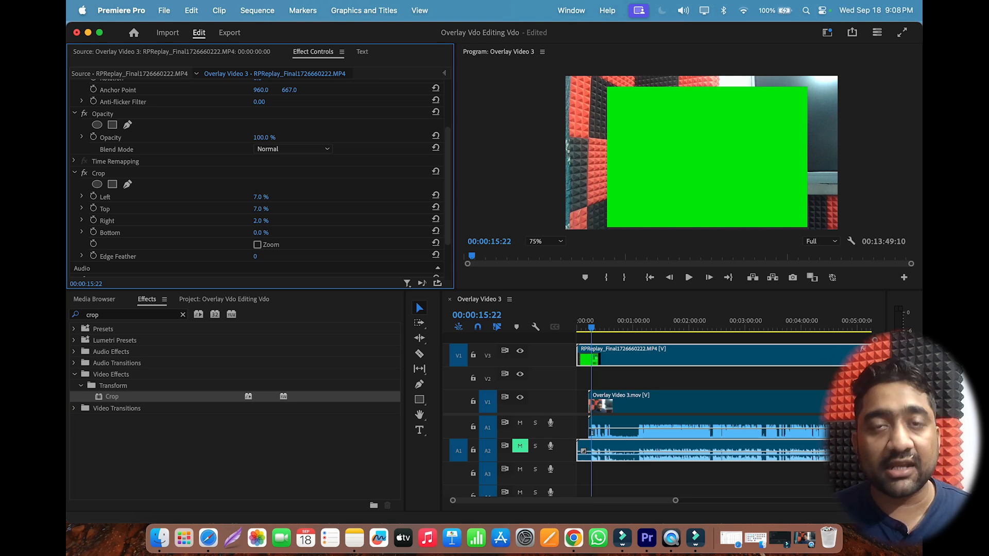
scroll(258, 176, up, 5)
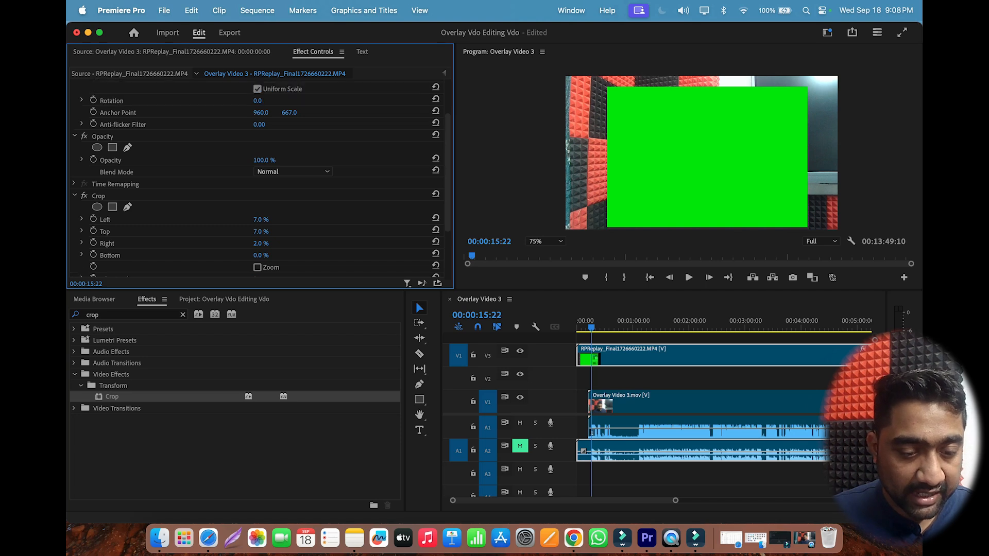
click(101, 98)
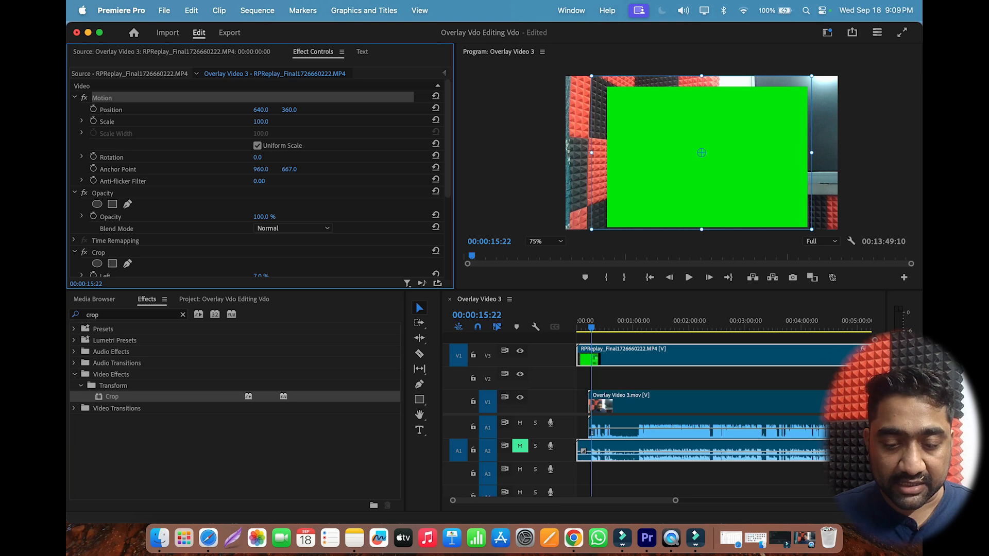
click(263, 122)
drag(702, 155, 699, 150)
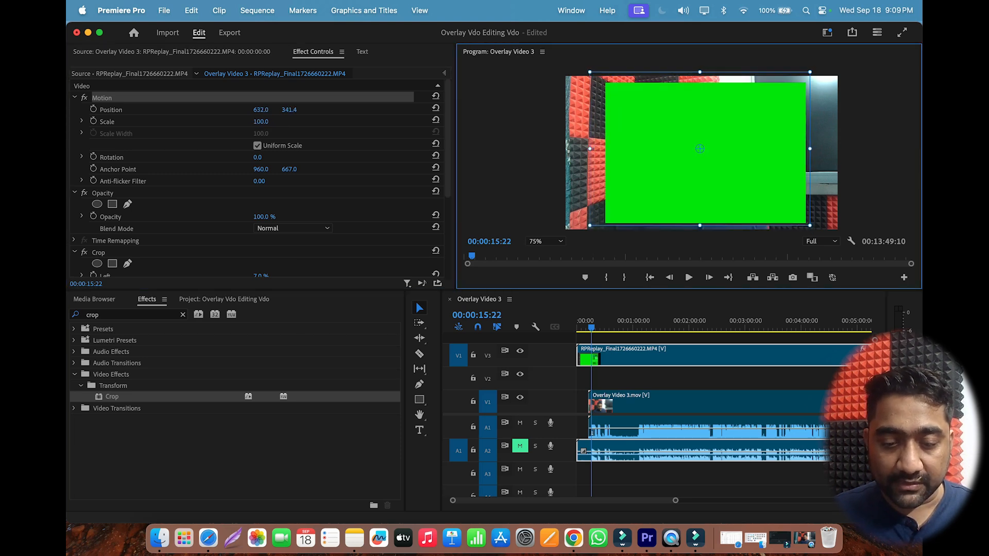
drag(261, 122, 265, 121)
drag(699, 149, 699, 146)
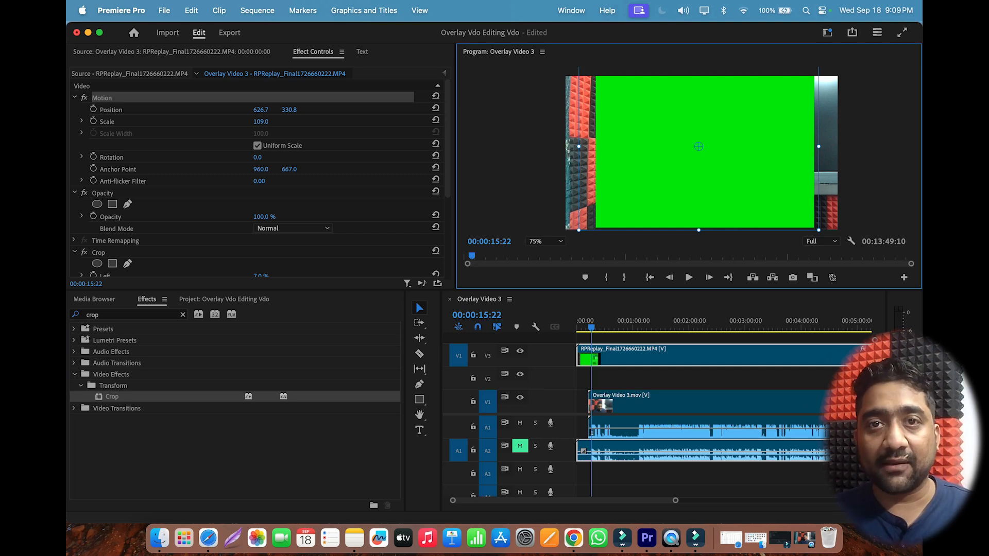
mouse_move(699, 146)
mouse_down()
mouse_move(675, 147)
mouse_move(751, 148)
mouse_move(707, 145)
mouse_up()
mouse_move(708, 146)
mouse_down()
mouse_move(716, 146)
mouse_move(697, 147)
mouse_up()
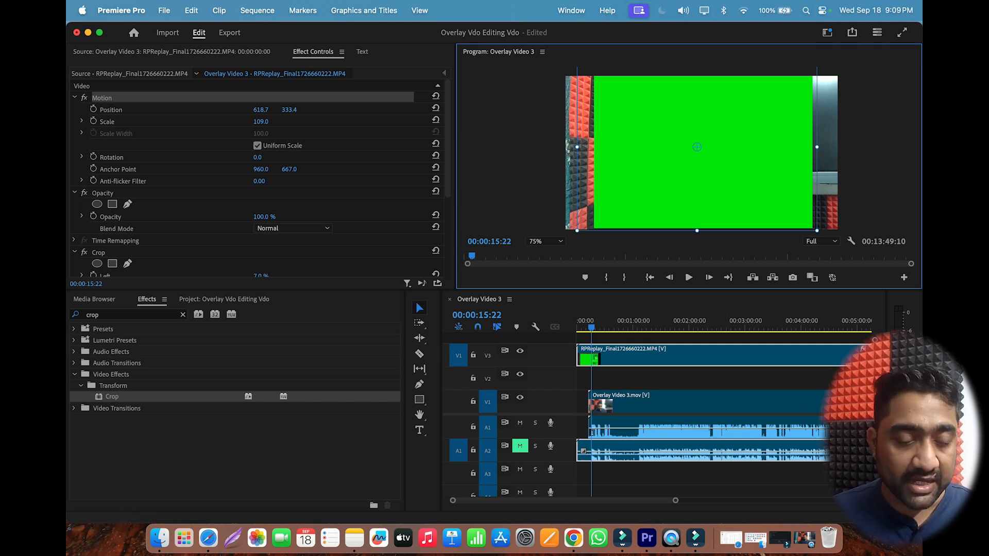
- Search the effects for "ultr" and apply the Ultra Key effect to the green-screen clip on V3
click(122, 315)
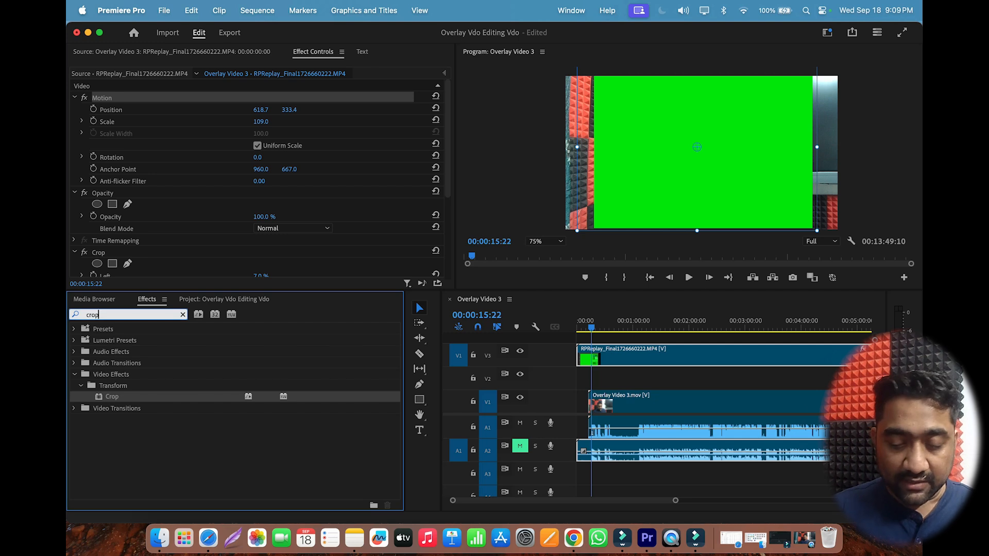
key(BackSpace)
key(BackSpace)
key(BackSpace)
key(BackSpace)
text(ultr)
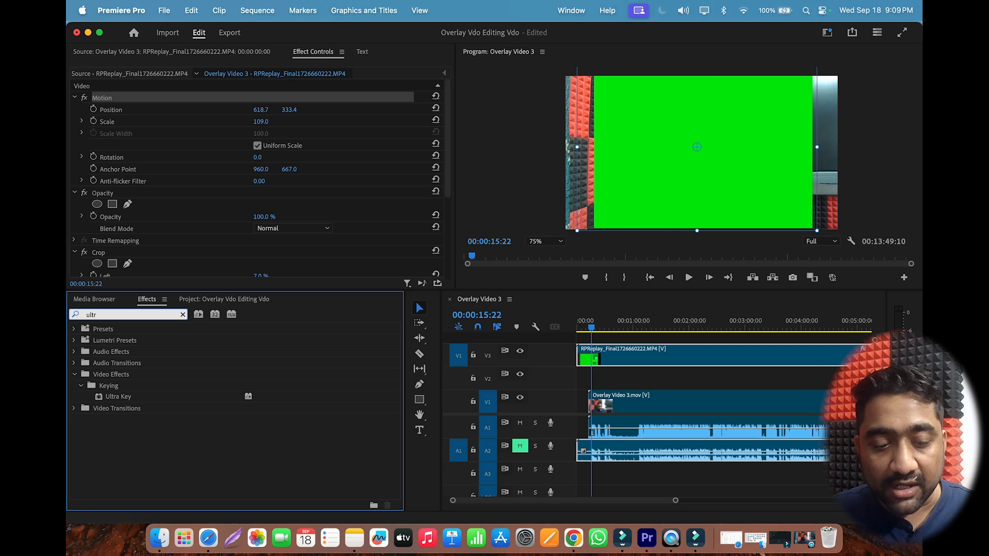
scroll(257, 180, down, 2)
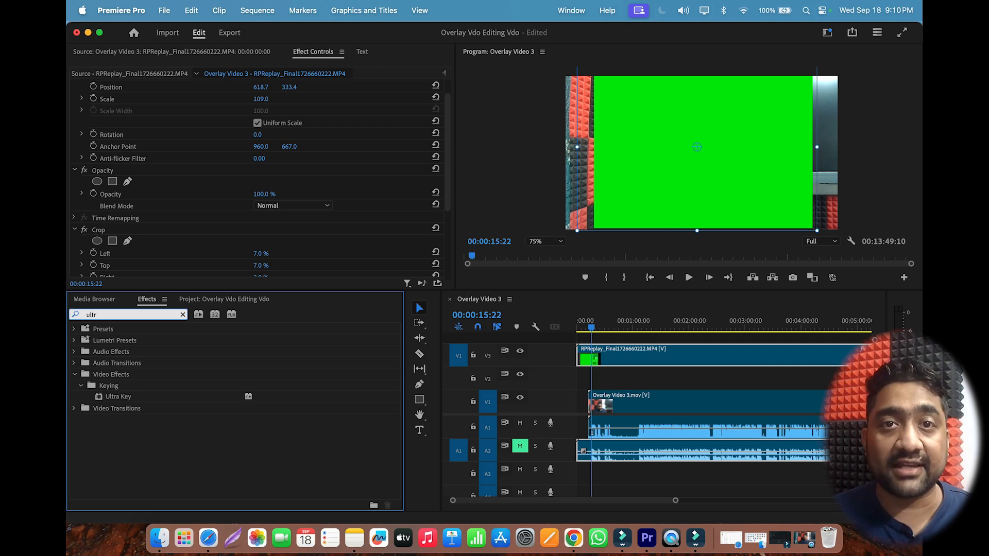
click(118, 397)
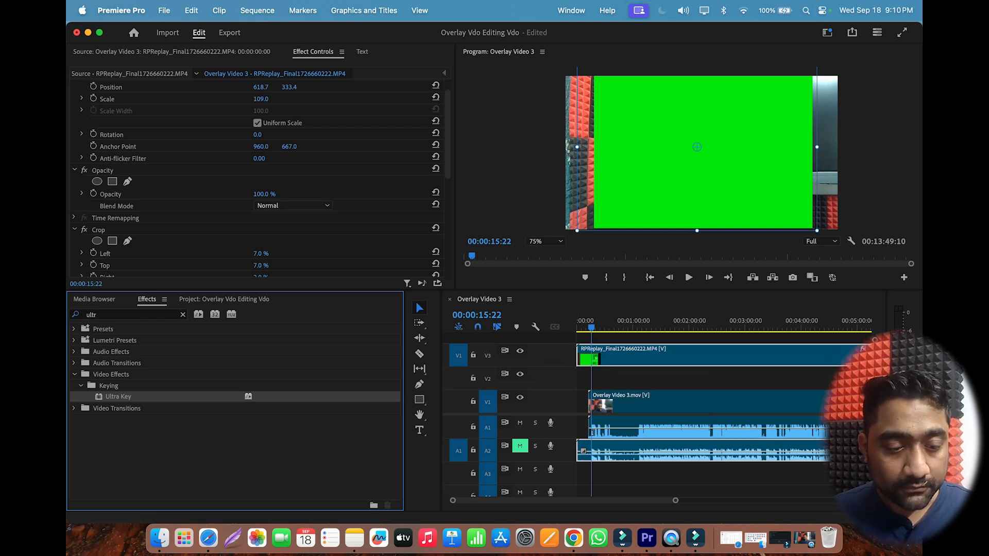
scroll(266, 179, down, 1)
scroll(265, 180, down, 3)
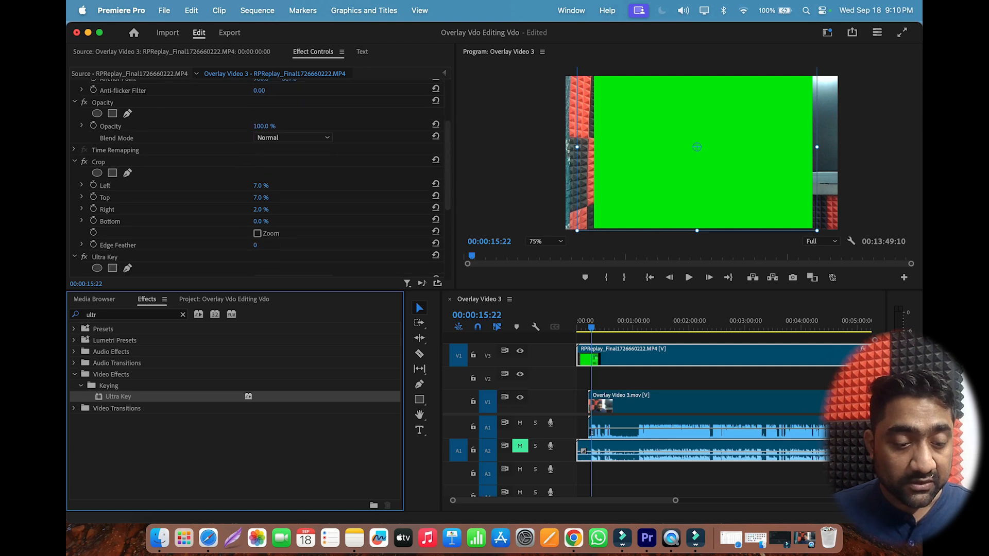
- Sample the green background in the program preview as the Ultra Key's key color
scroll(258, 175, down, 5)
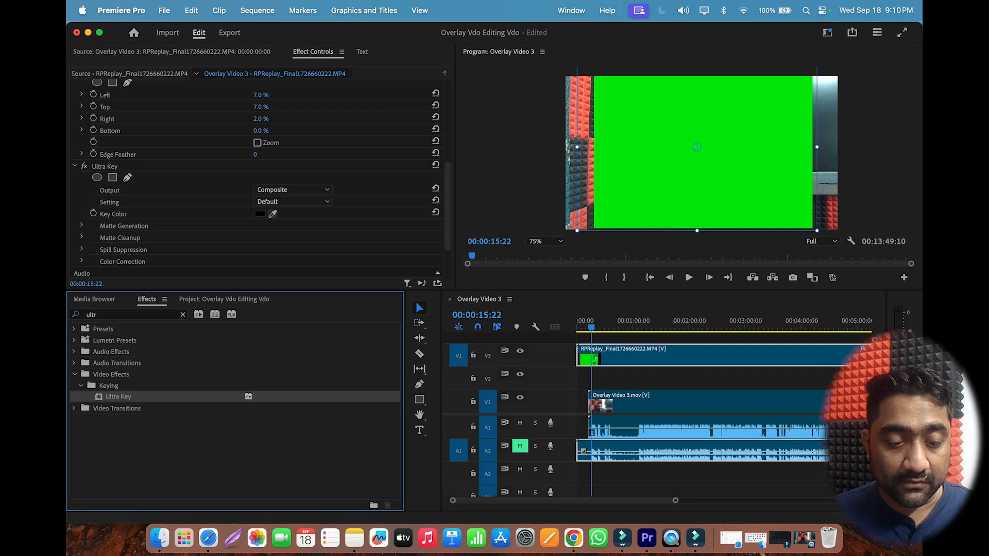
click(272, 213)
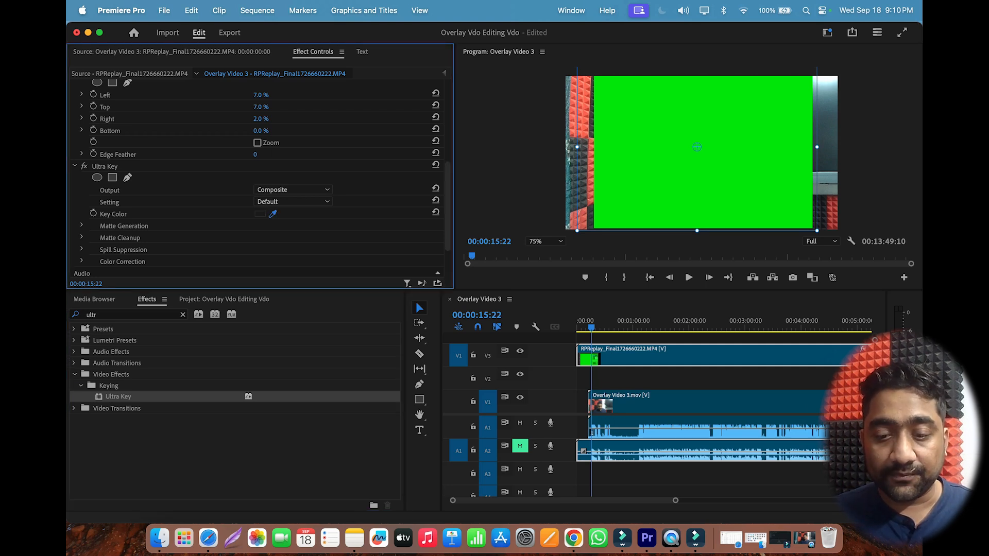
click(697, 147)
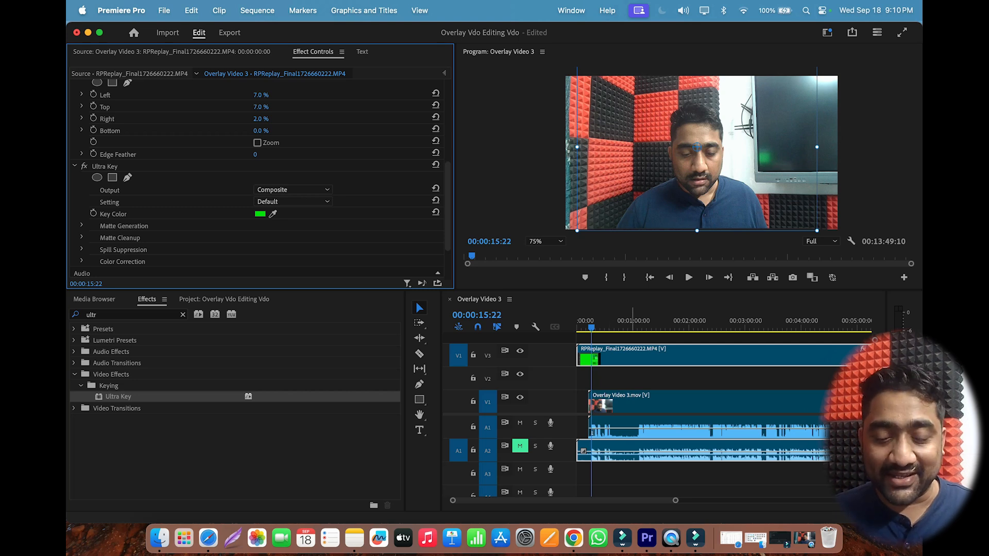
- Check the keyed handwriting over the camera footage at 00:03:05:05, 00:01:36:25 and 00:01:50:04
click(750, 323)
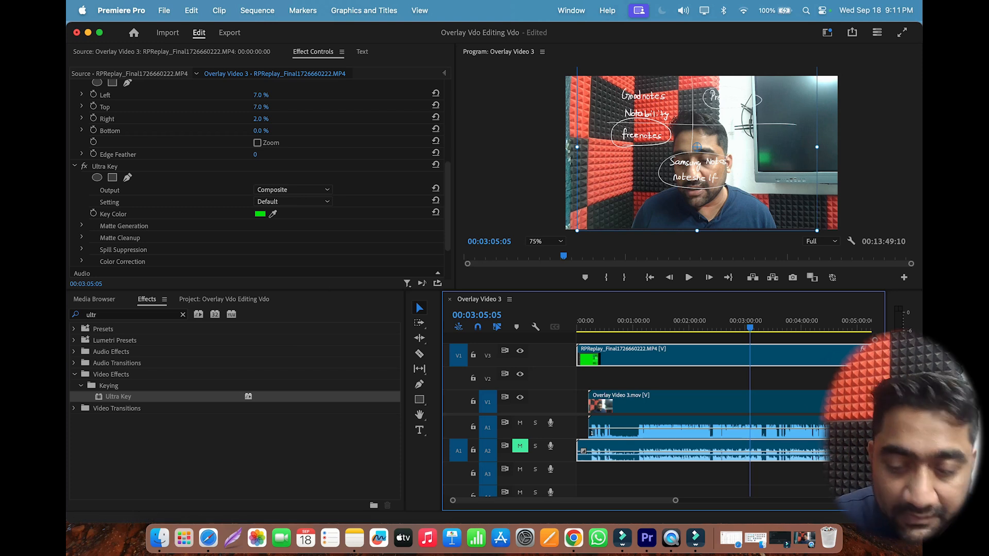
click(667, 322)
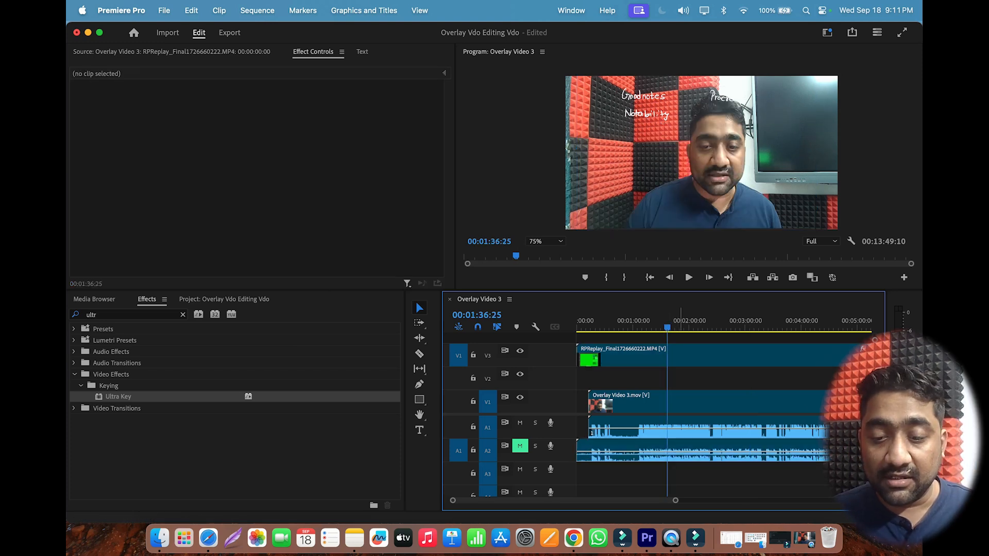
click(680, 322)
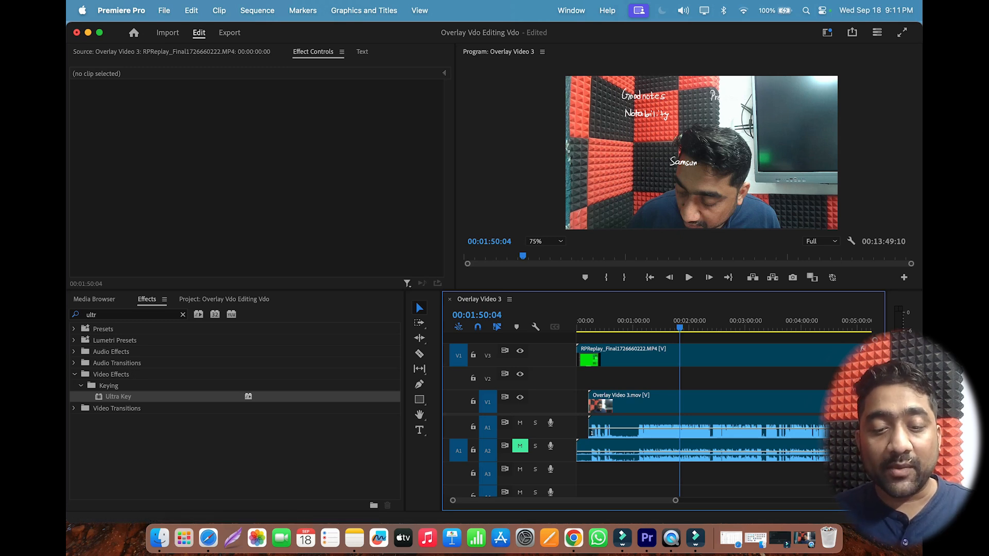
key(shift+5)
key(shift+4)
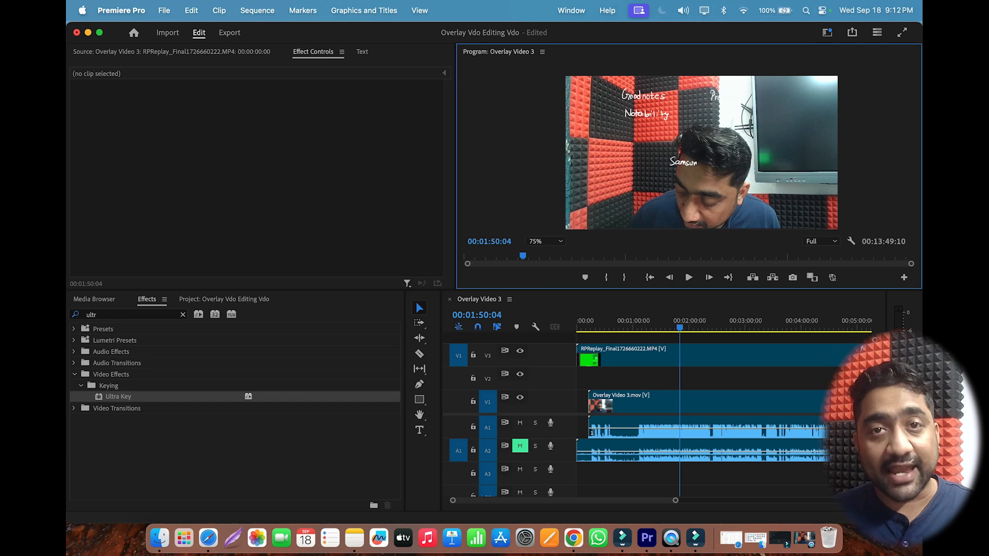
- Reposition the green-screen clip over the camera footage at about 637.3, 322.8
mouse_move(697, 147)
mouse_down()
mouse_move(661, 146)
mouse_move(701, 145)
mouse_up()
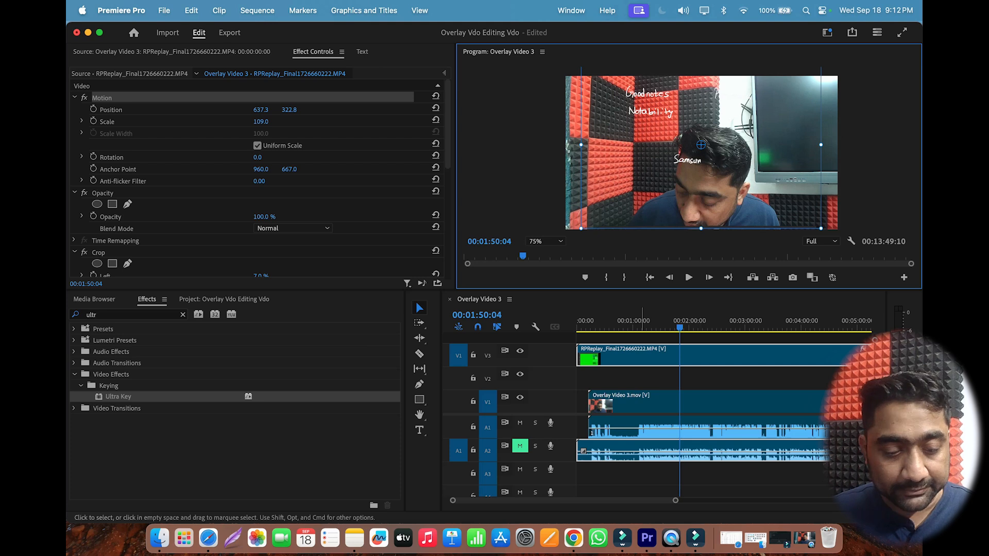
- Search the effects for "blur" and apply Gaussian Blur to the Overlay Video 3.mov camera clip on V1
click(128, 314)
key(BackSpace)
key(BackSpace)
key(BackSpace)
key(BackSpace)
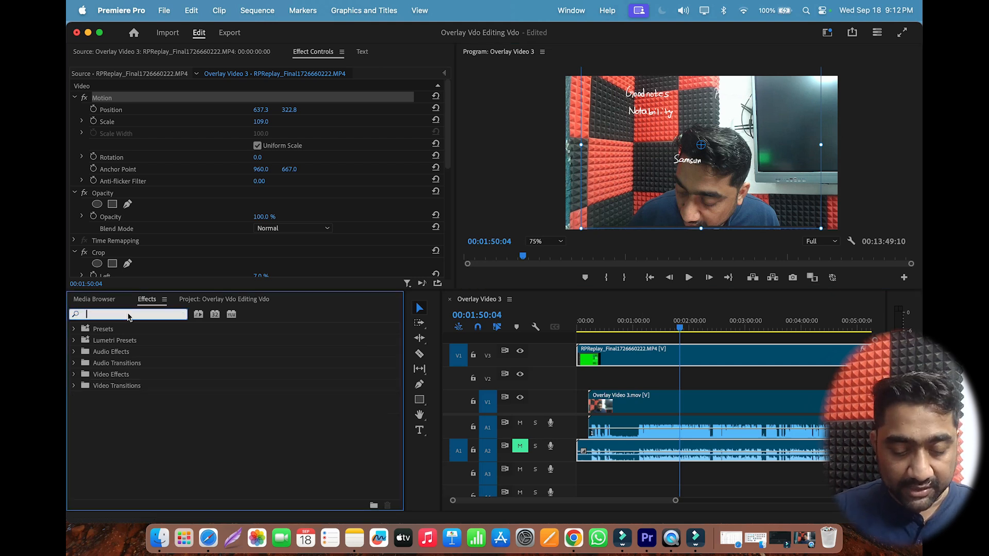
text(blu)
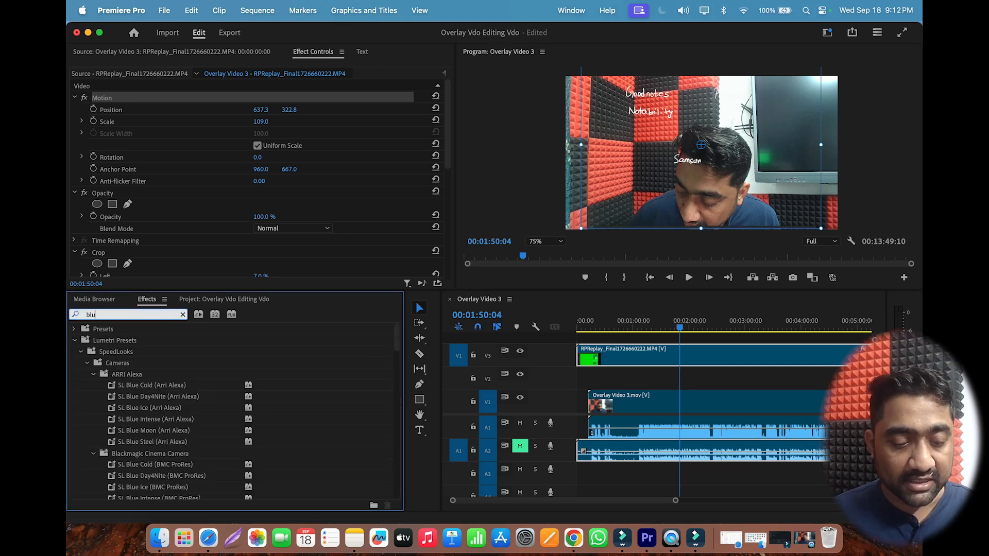
text(r)
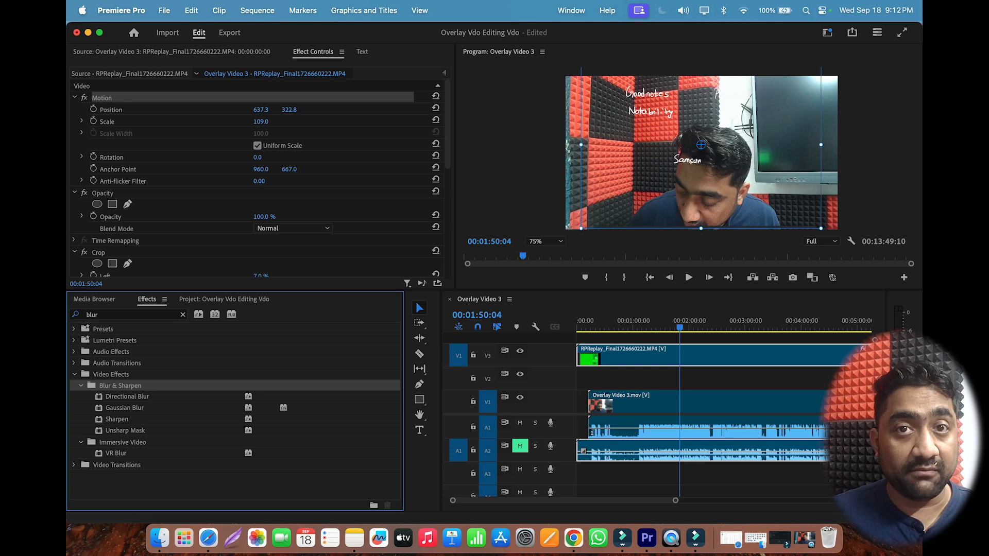
click(124, 407)
drag(124, 407, 640, 403)
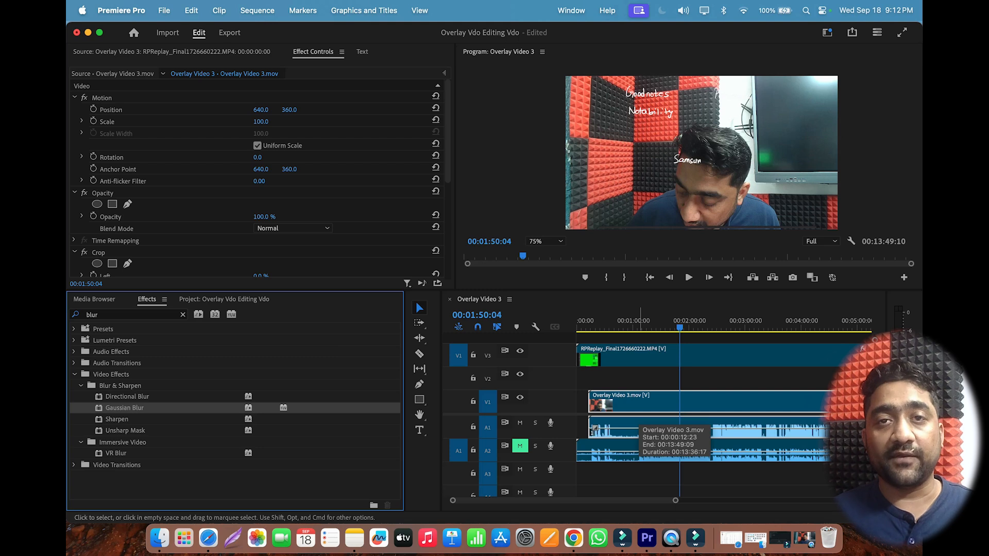
- Set the Gaussian Blur's Blurriness on the camera clip to 46
scroll(257, 180, down, 3)
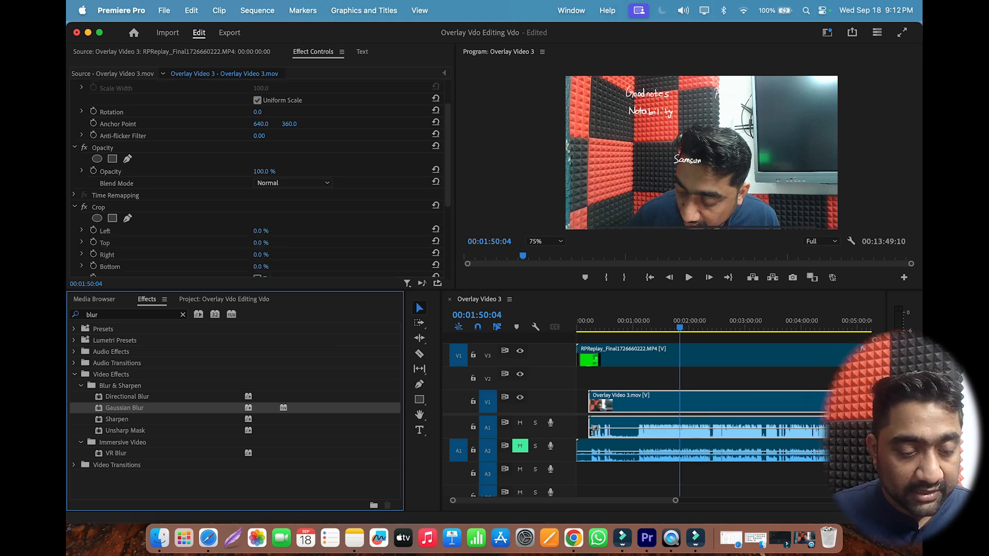
key(f)
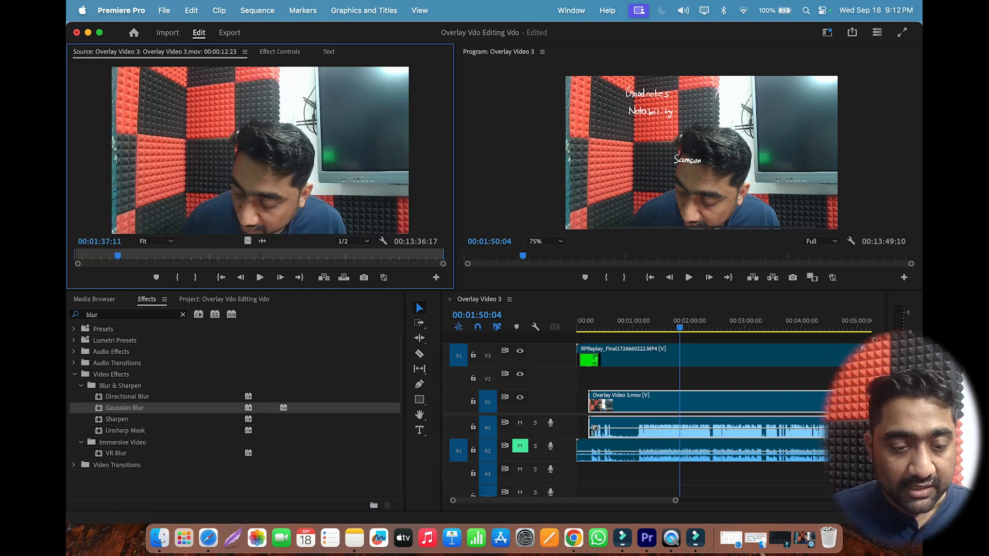
key(shift+5)
scroll(258, 180, down, 5)
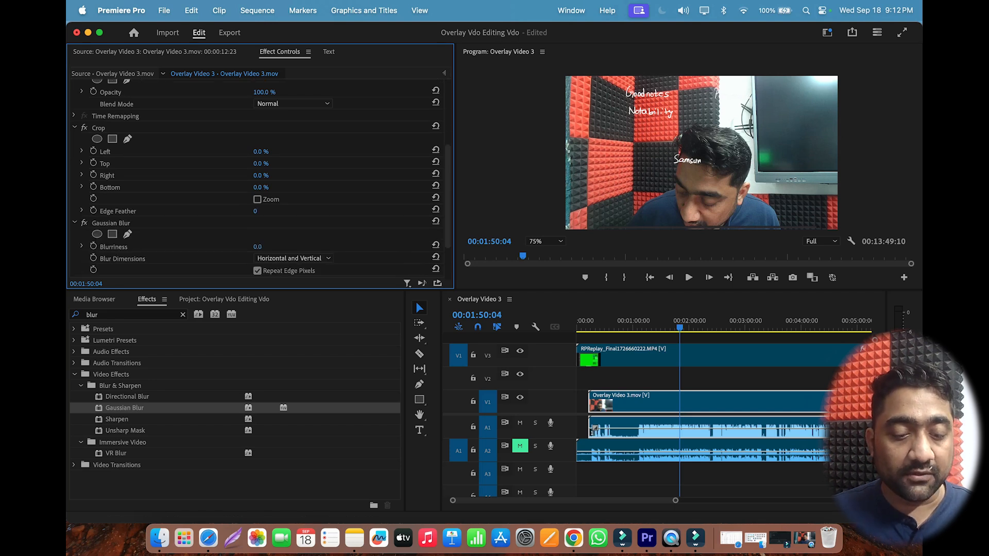
drag(257, 247, 288, 246)
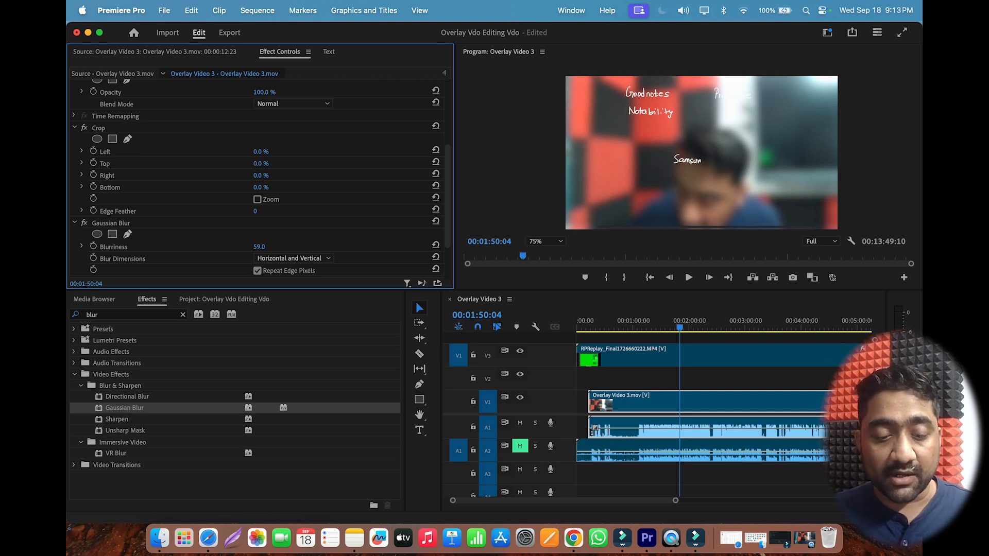
drag(259, 247, 257, 247)
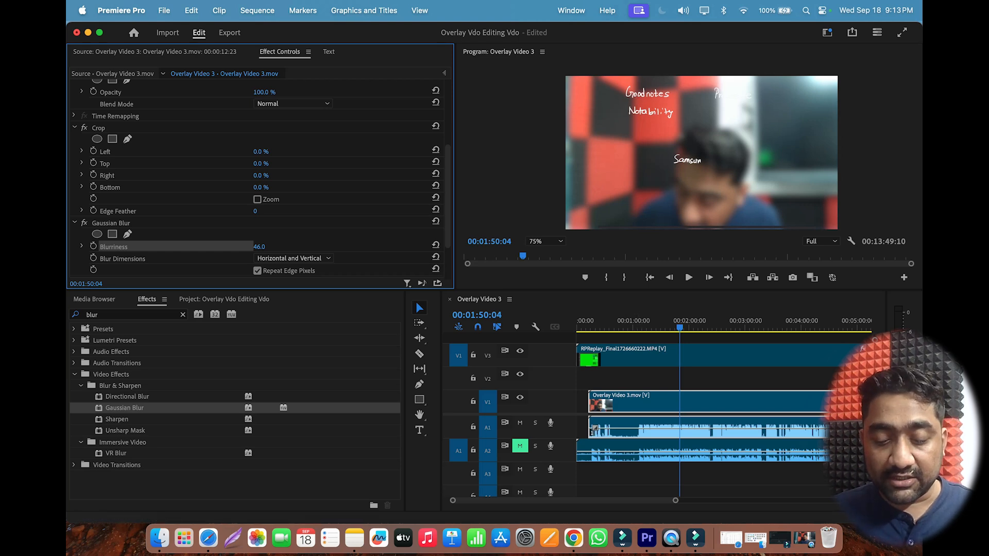
click(721, 477)
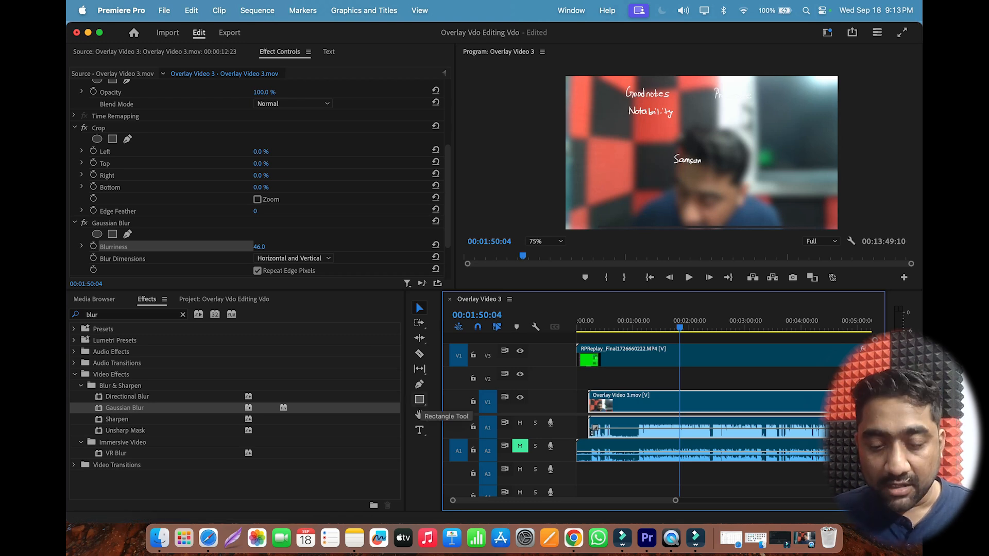
- Draw a rectangle of about 1300 by 746 that covers the whole video frame in the program preview
click(419, 401)
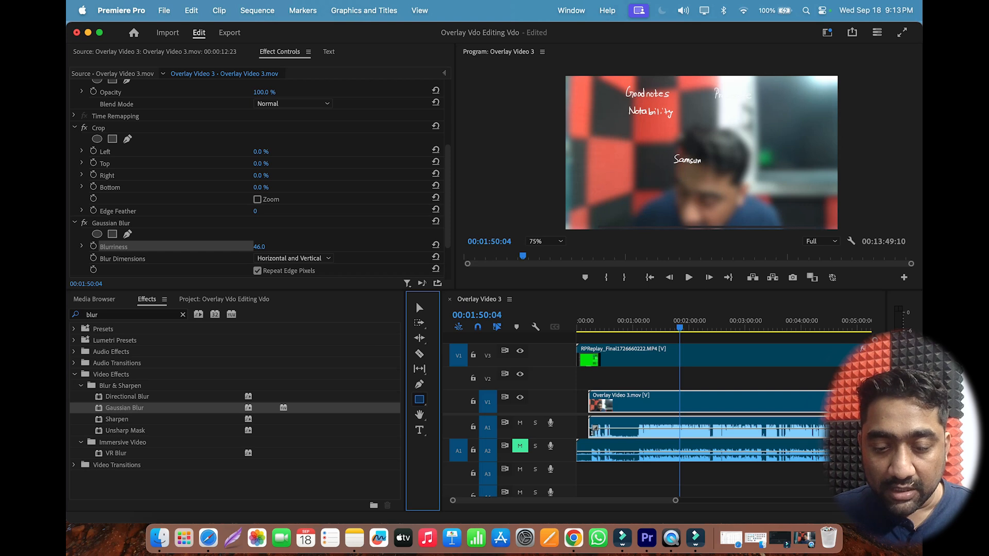
scroll(613, 152, up, 1)
scroll(613, 152, down, 2)
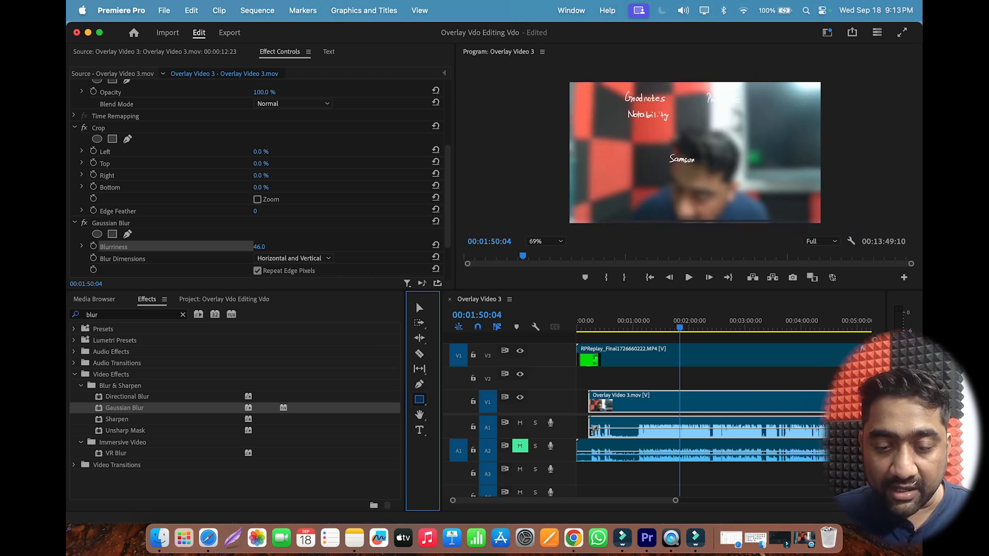
mouse_move(568, 80)
mouse_down()
mouse_move(617, 134)
mouse_move(835, 233)
mouse_move(825, 217)
mouse_move(823, 225)
mouse_up()
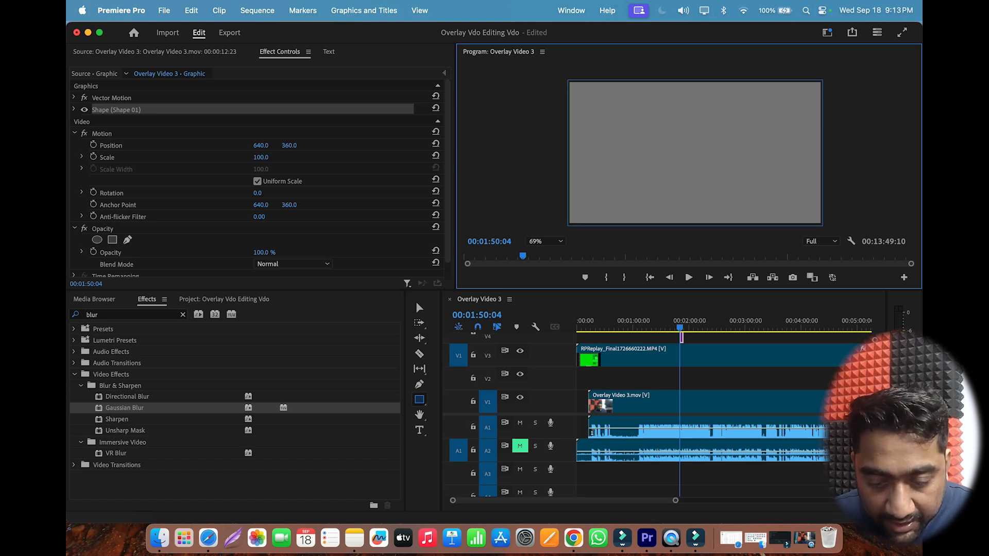
- Place the rectangle graphic on V2 beneath the green-screen clip and extend it from the start across the sequence
scroll(706, 376, up, 2)
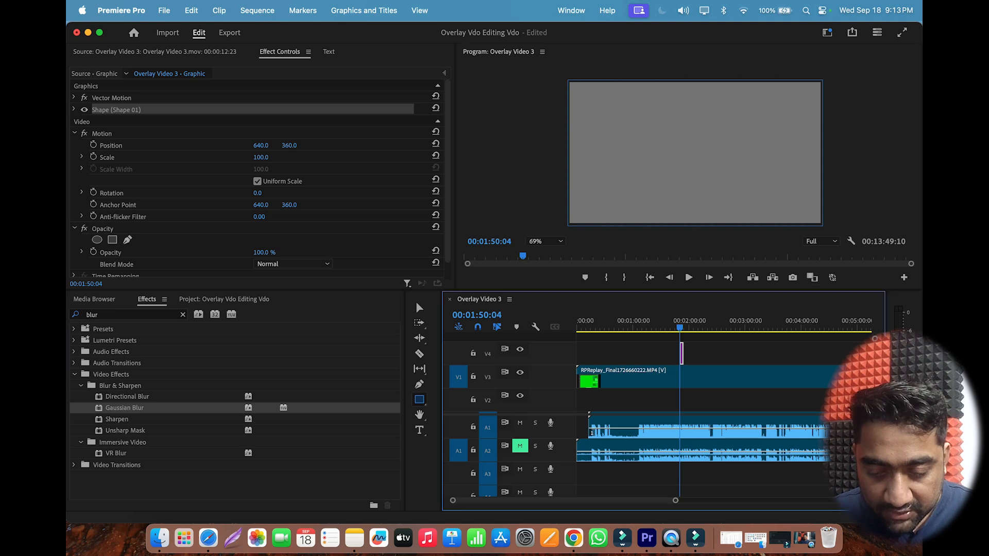
scroll(670, 397, up, 4)
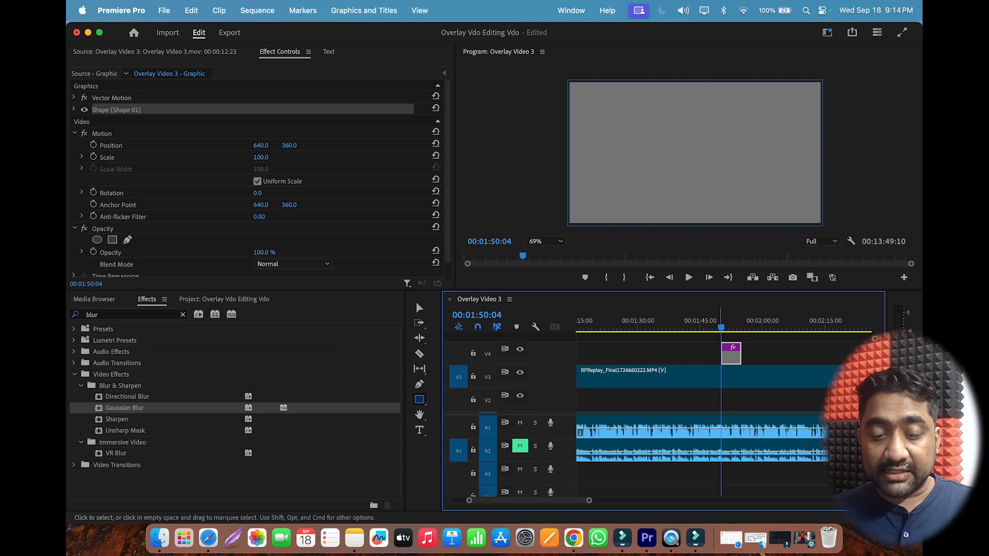
scroll(705, 381, down, 1)
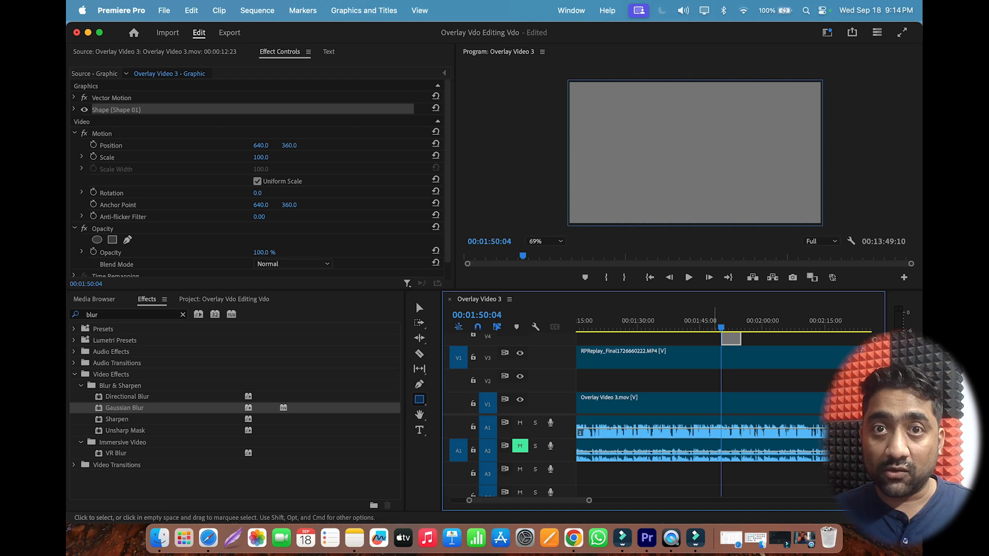
drag(731, 339, 625, 401)
scroll(629, 406, up, 10)
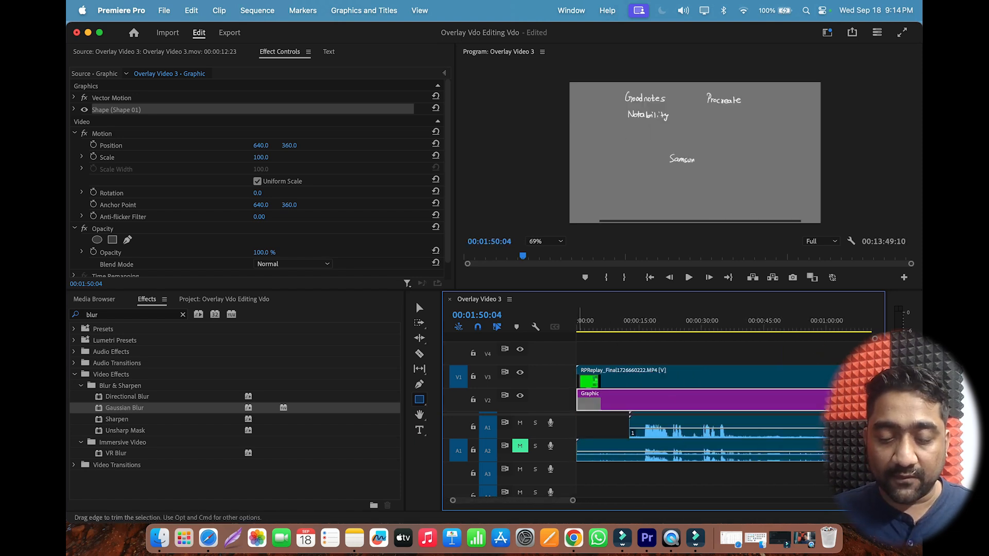
- At 00:00:42:19, change the rectangle's fill to black and lower its opacity to 75.4 %
click(609, 327)
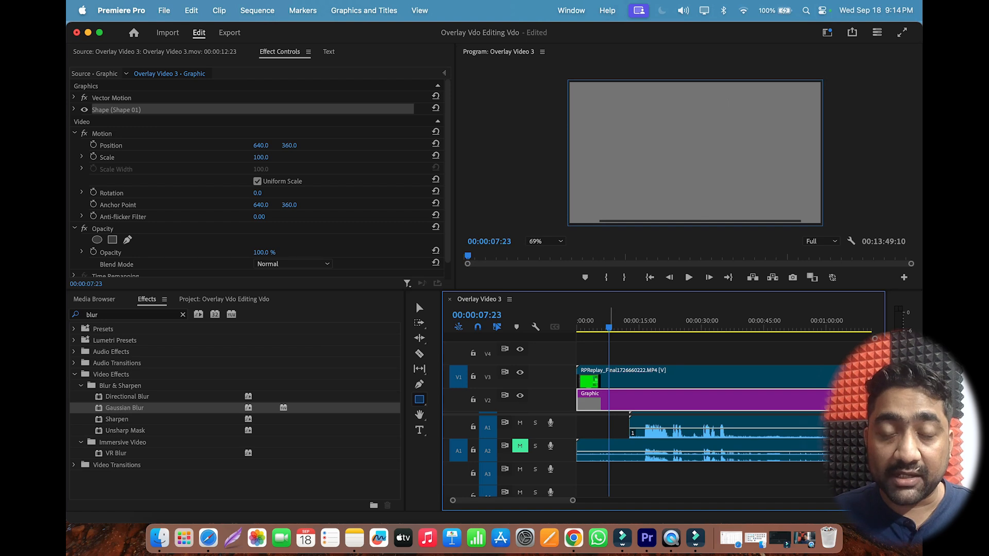
mouse_move(608, 328)
mouse_down()
mouse_move(807, 327)
mouse_move(739, 328)
mouse_move(754, 327)
mouse_up()
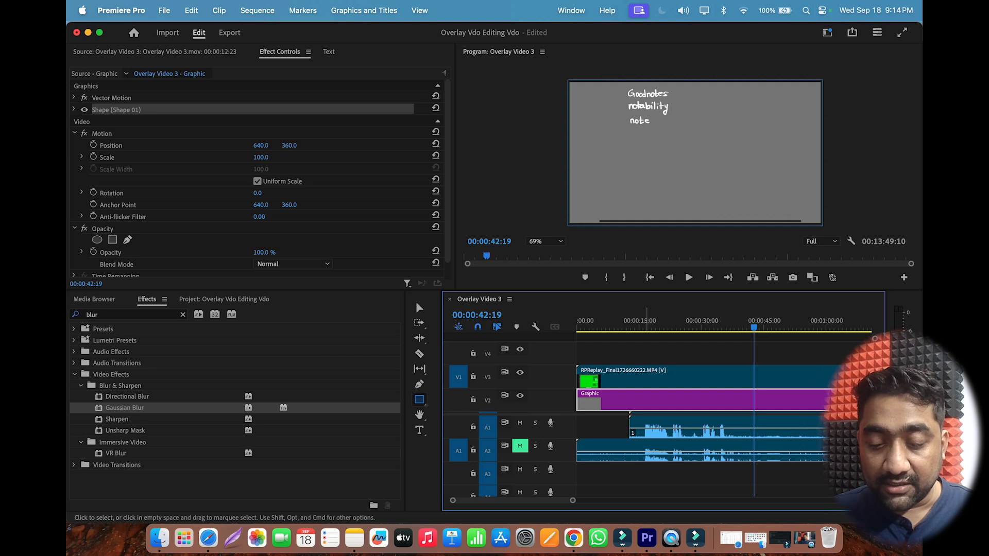
key(alt+shift+7)
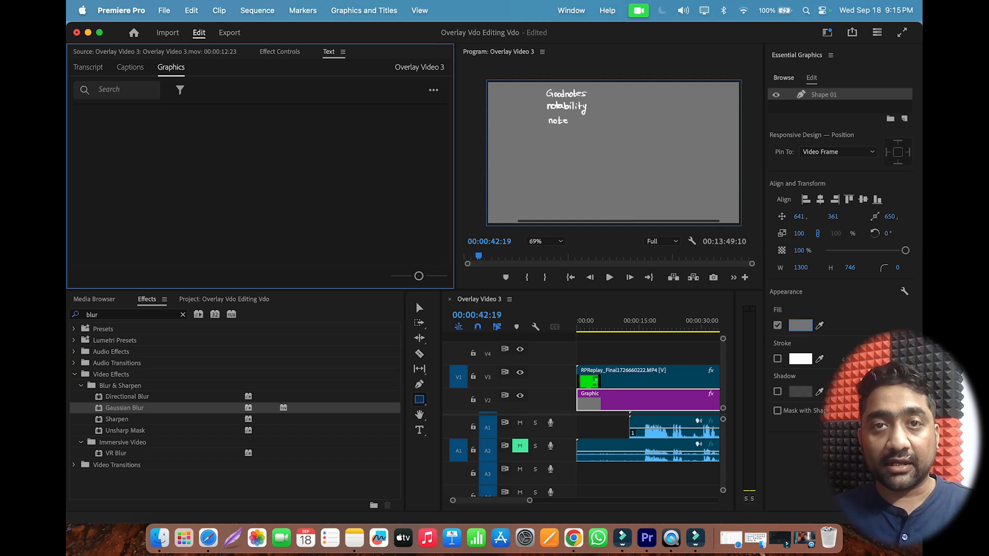
click(800, 326)
drag(358, 285, 501, 213)
key(Return)
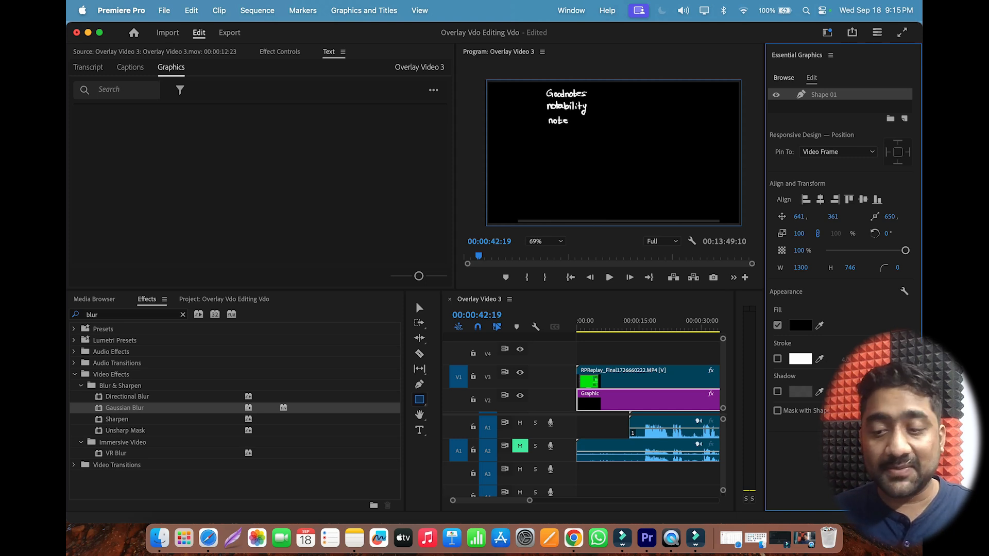
drag(905, 250, 886, 250)
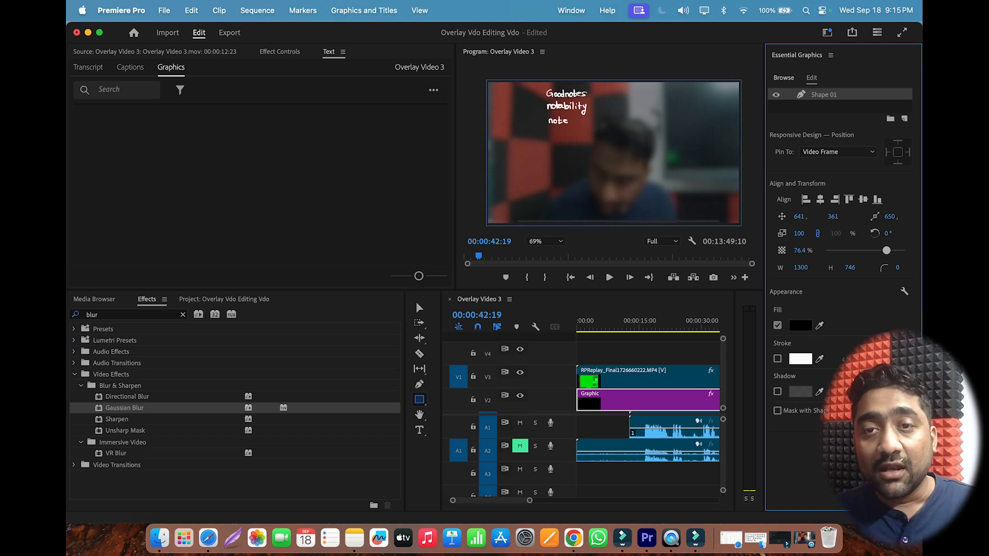
mouse_move(886, 251)
mouse_down()
mouse_move(904, 250)
mouse_move(888, 250)
mouse_up()
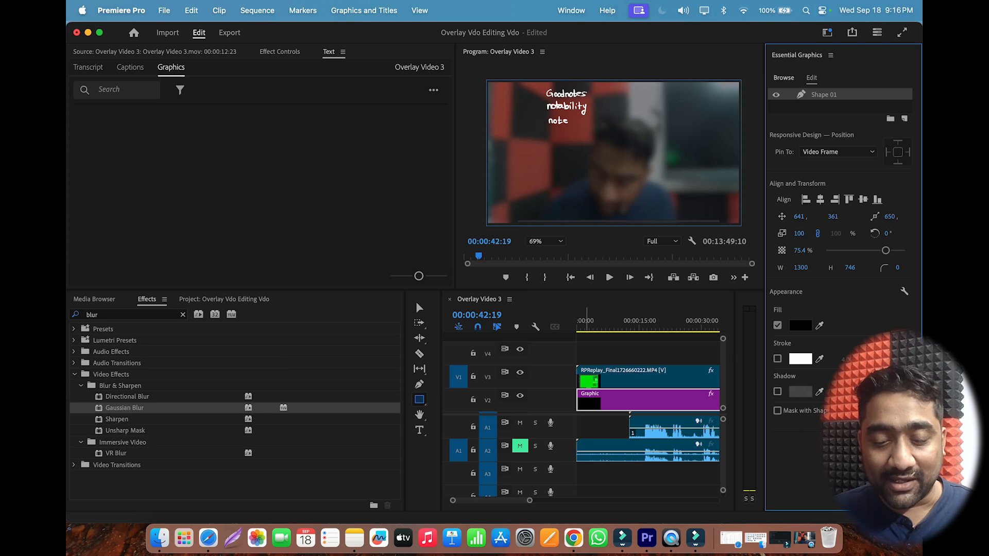
- Play the composite from 00:00:43:13 to 00:00:56:03 and compare it with the V2 dark overlay hidden and shown
click(609, 321)
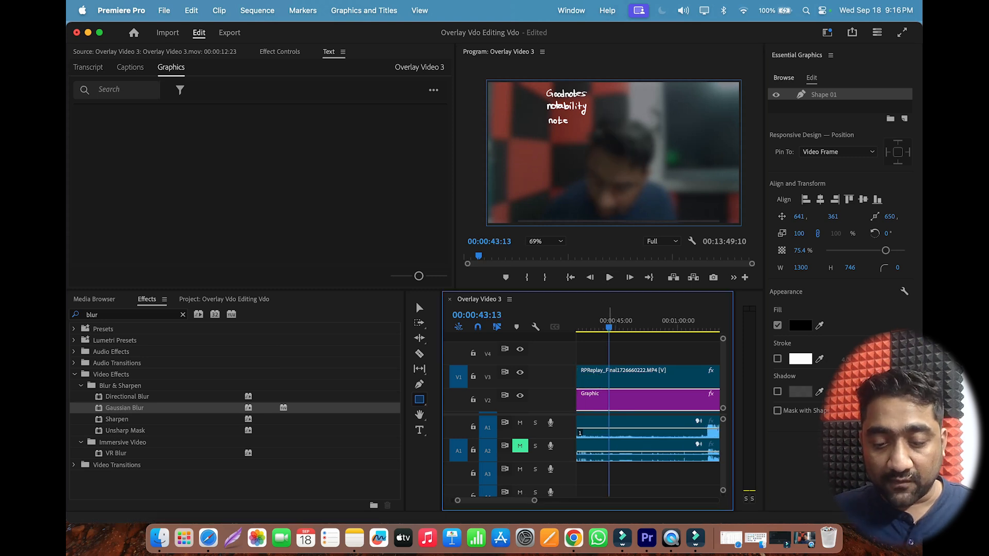
key(space)
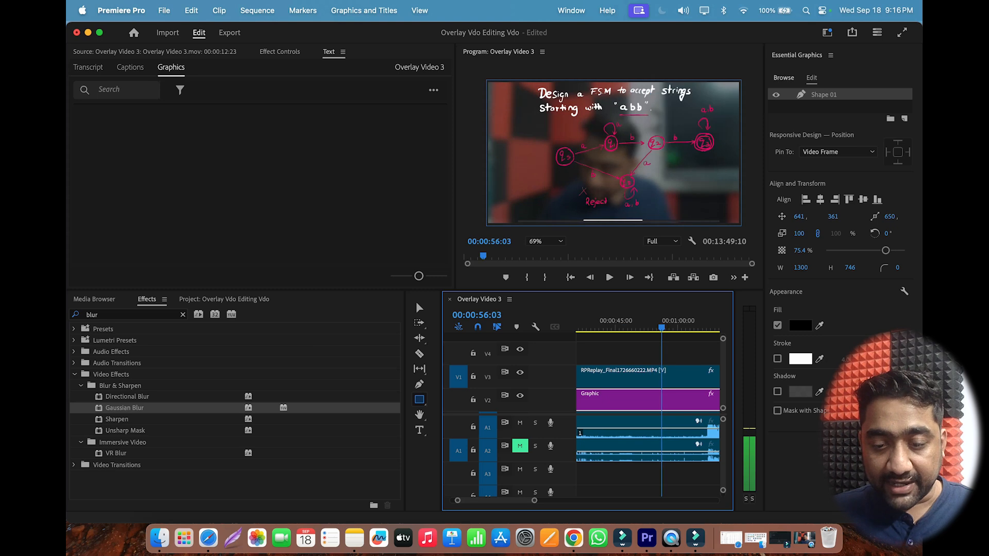
key(space)
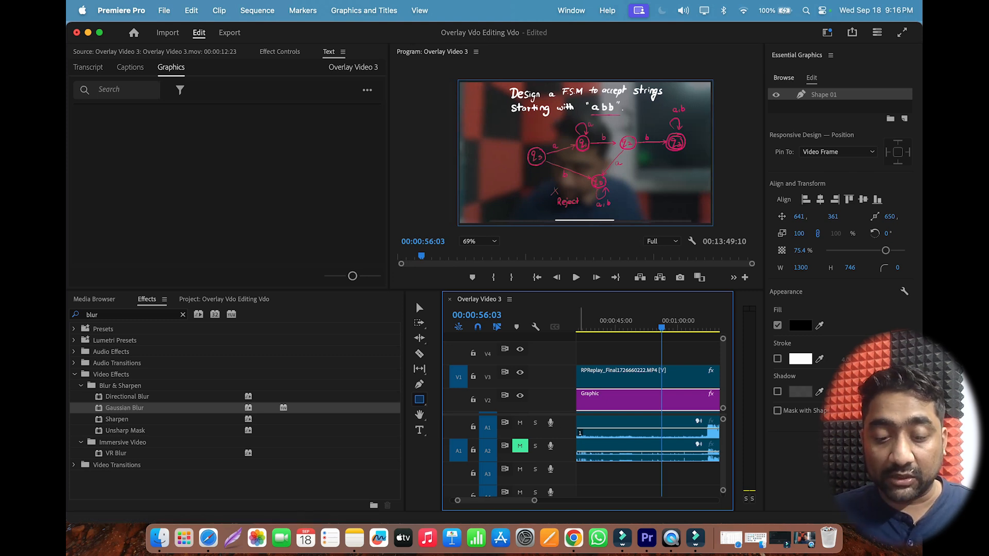
click(519, 396)
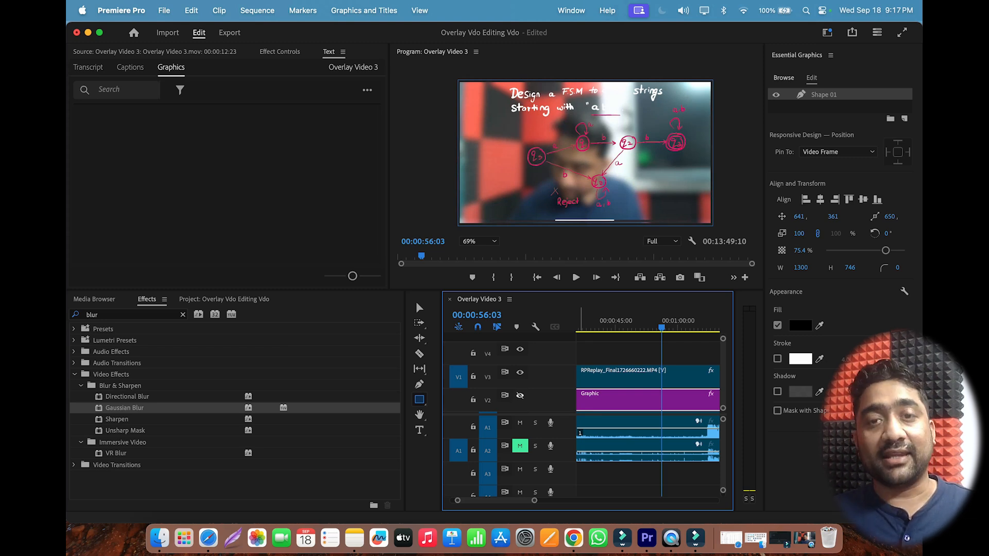
click(519, 396)
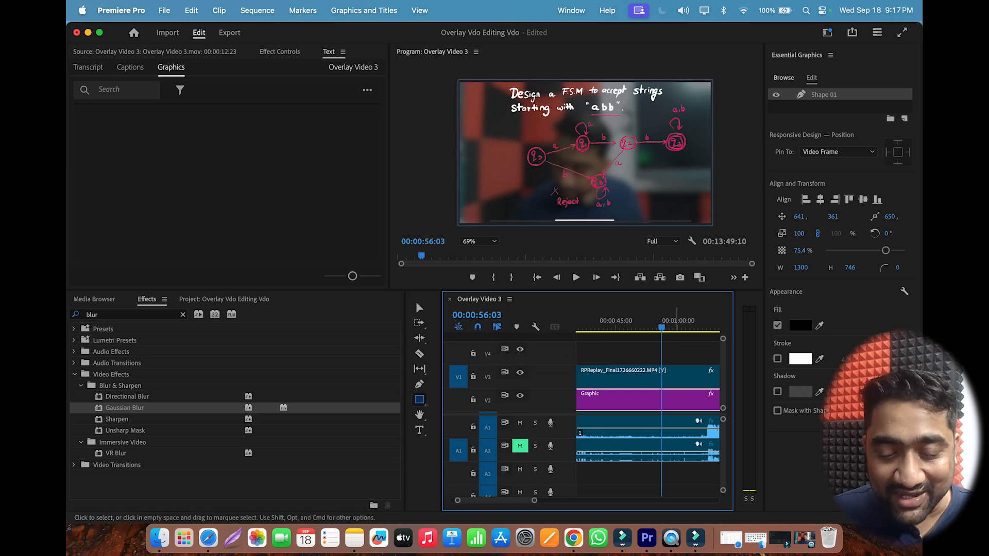
- Split the green-screen clip on V3 and the graphic on V2 at 00:00:12:12, just before the camera footage begins
key(Home)
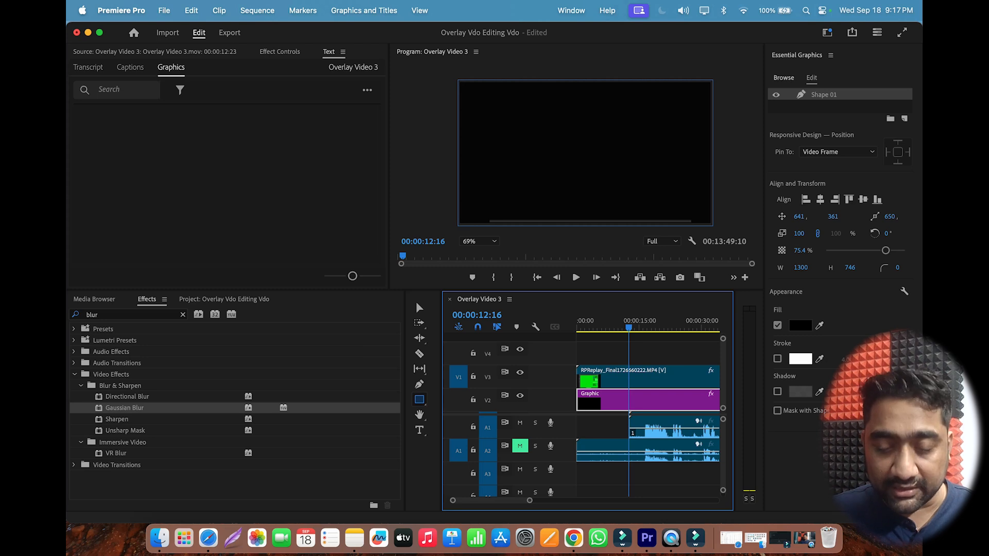
key(Left)
key(Left)
key(Left)
key(Left)
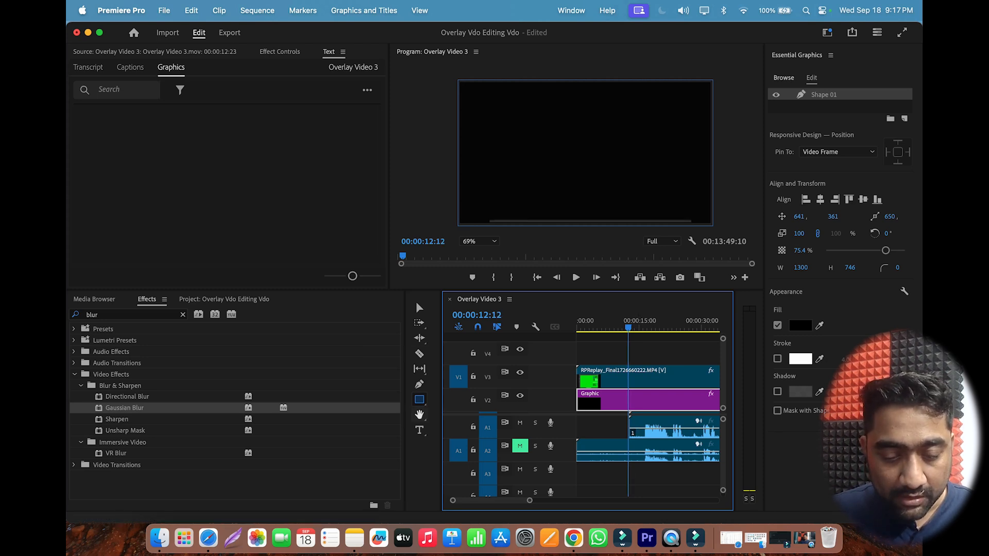
click(419, 353)
click(628, 377)
click(628, 400)
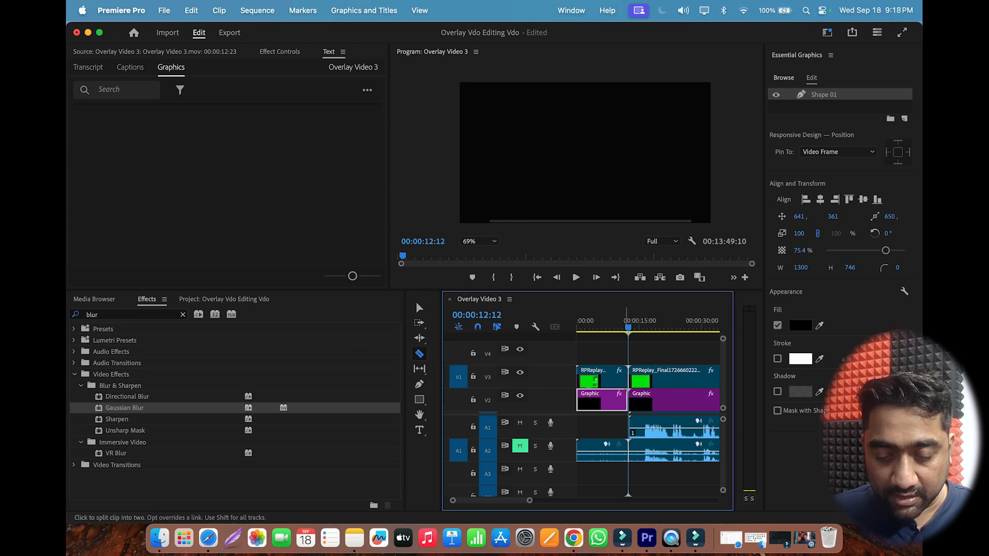
- Ripple delete the leading green-screen, graphic and audio pieces before the cut and view the sequence at 00:00:04:03
key(v)
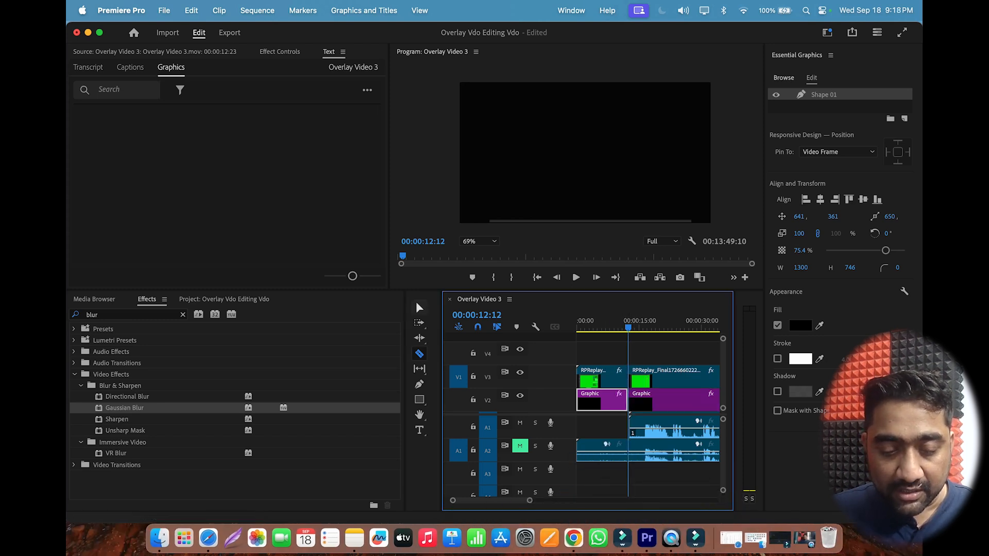
drag(597, 475, 584, 390)
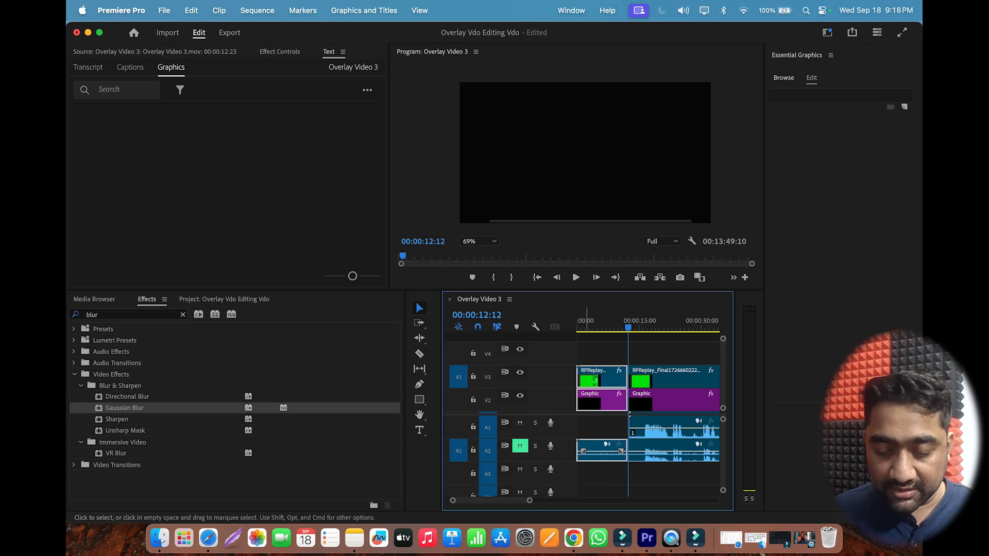
key(q)
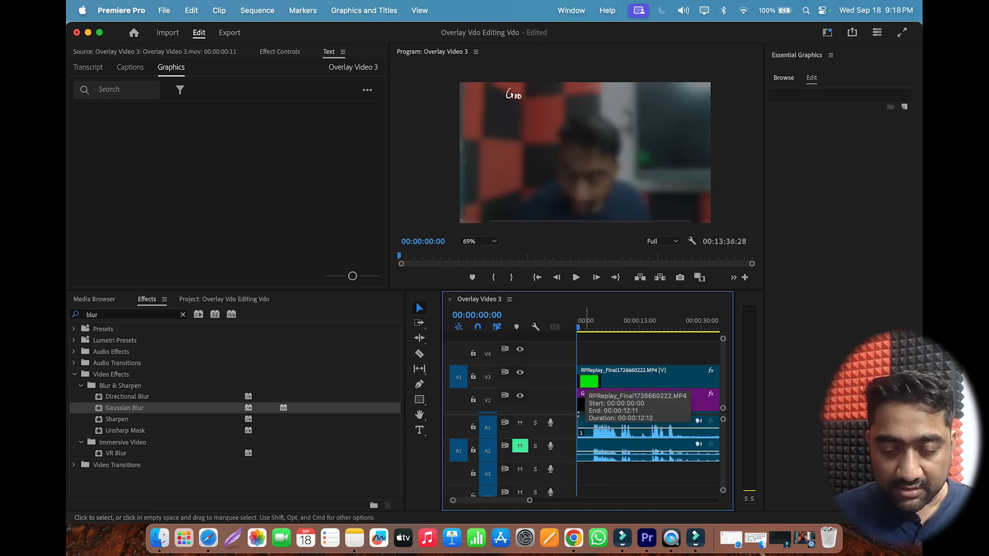
click(594, 321)
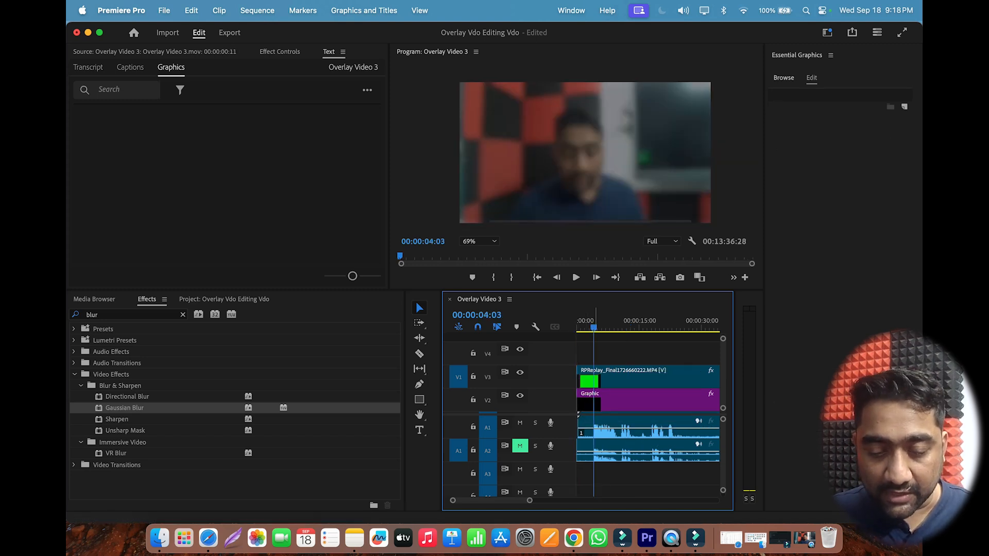